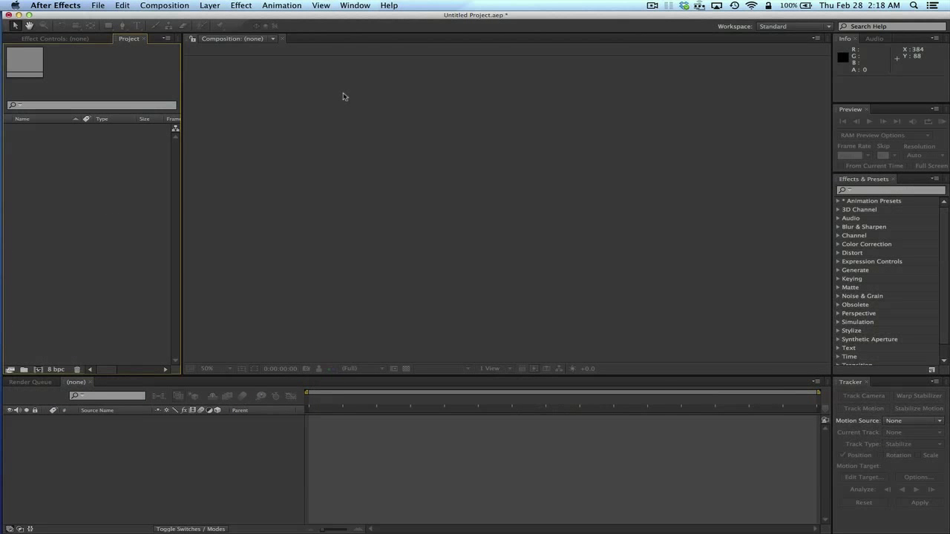
Import MVI_0323.MOV from Finder, make a new comp from it, and preview the footage
key("super+Tab")
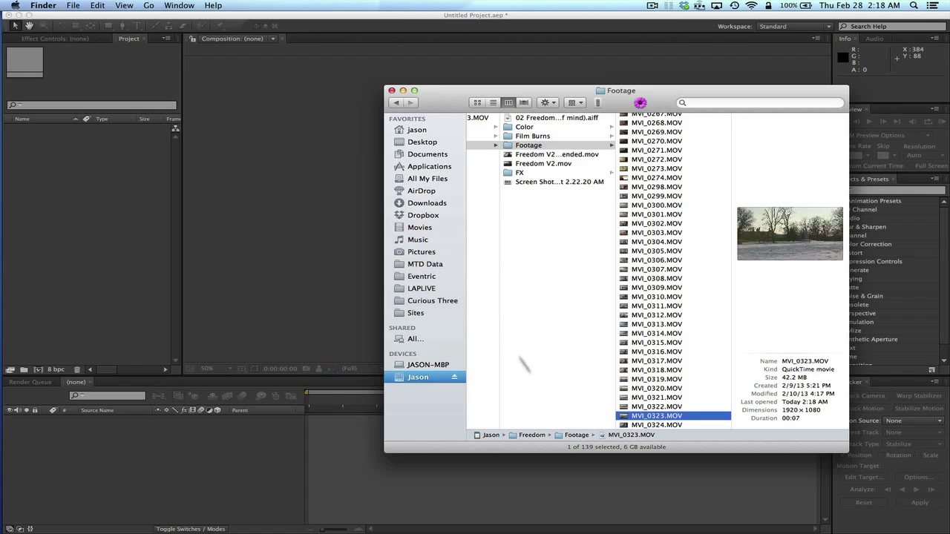
left_click_drag(652, 420, 54, 182)
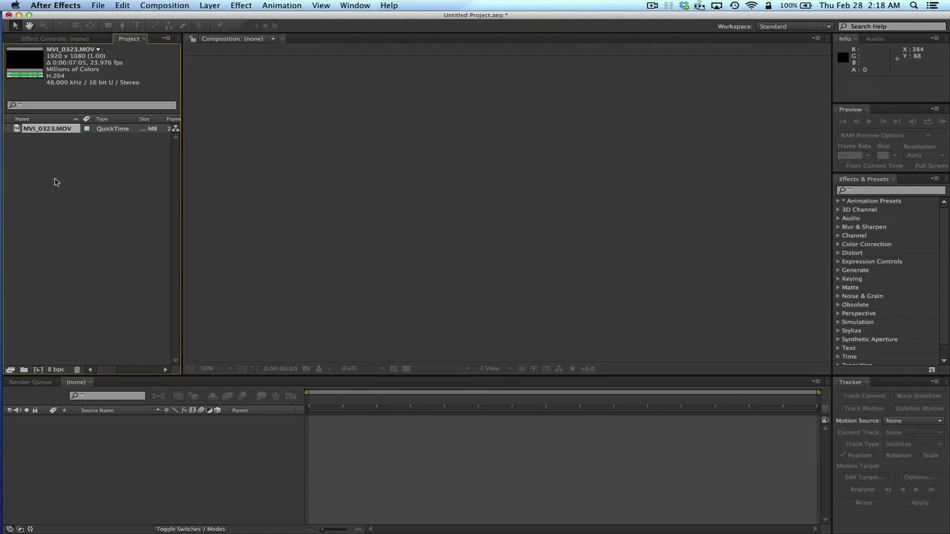
right_click(37, 132)
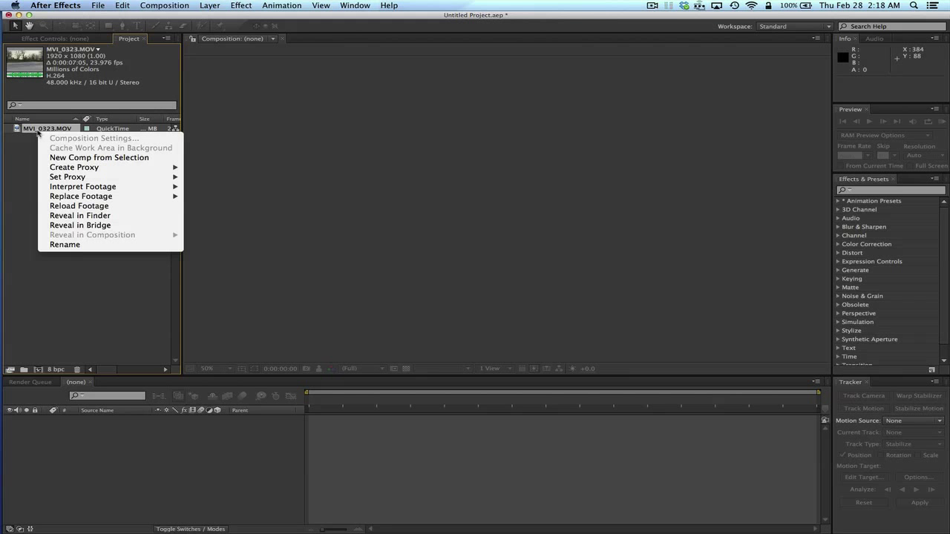
left_click(93, 157)
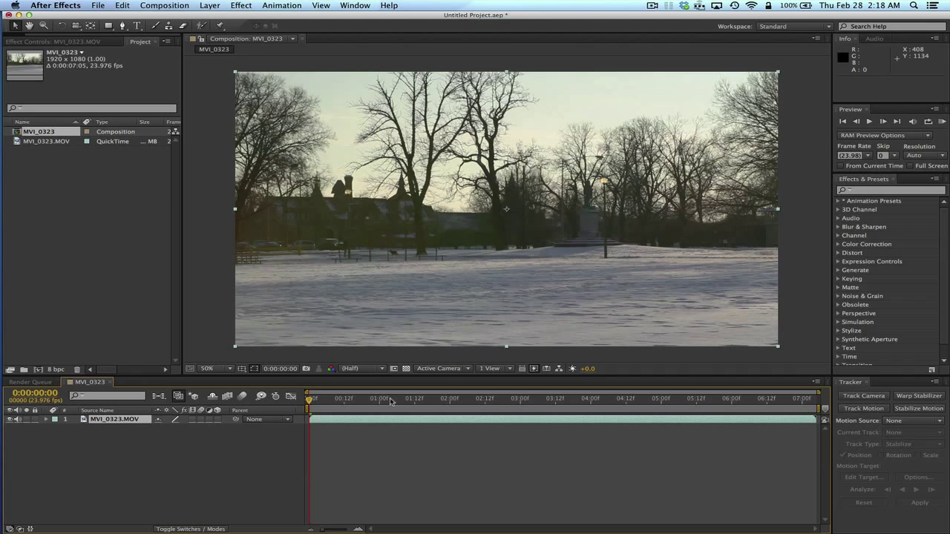
key("space")
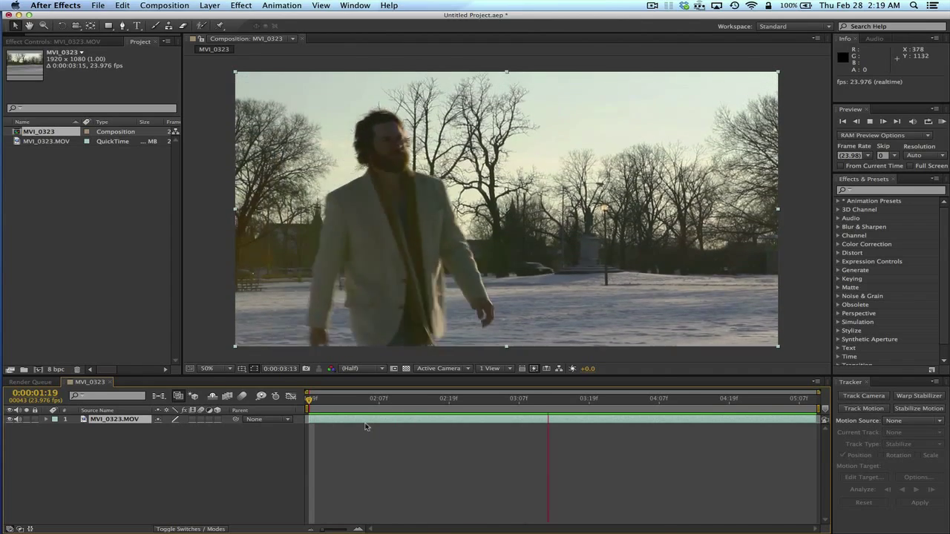
left_click(200, 464)
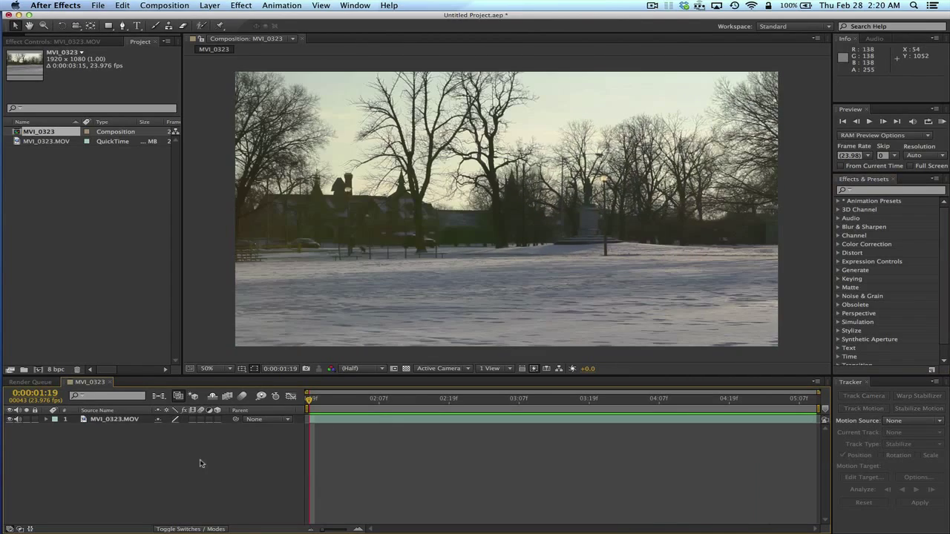
Add a dark gray solid via Layer > New > Solid and search the effects for 'part'
left_click(209, 5)
mouse_move(215, 20)
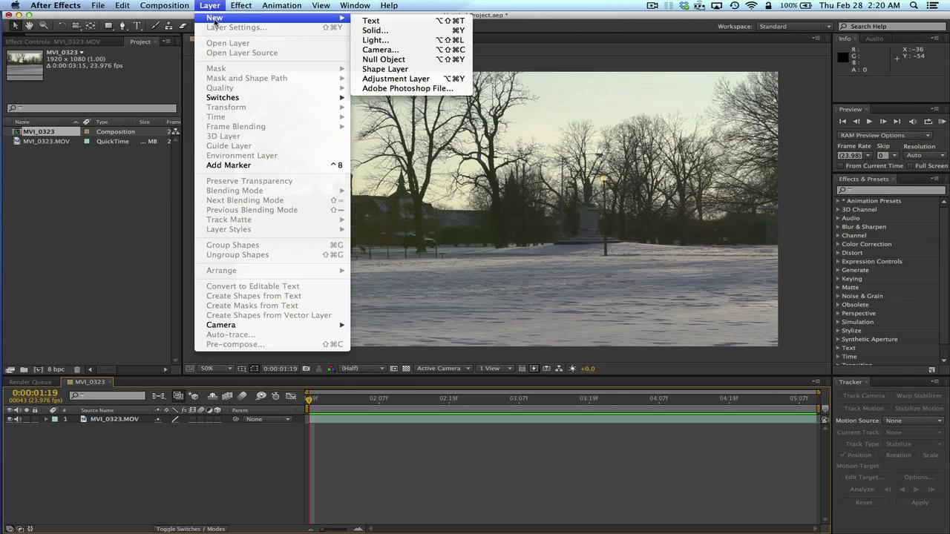
left_click(405, 34)
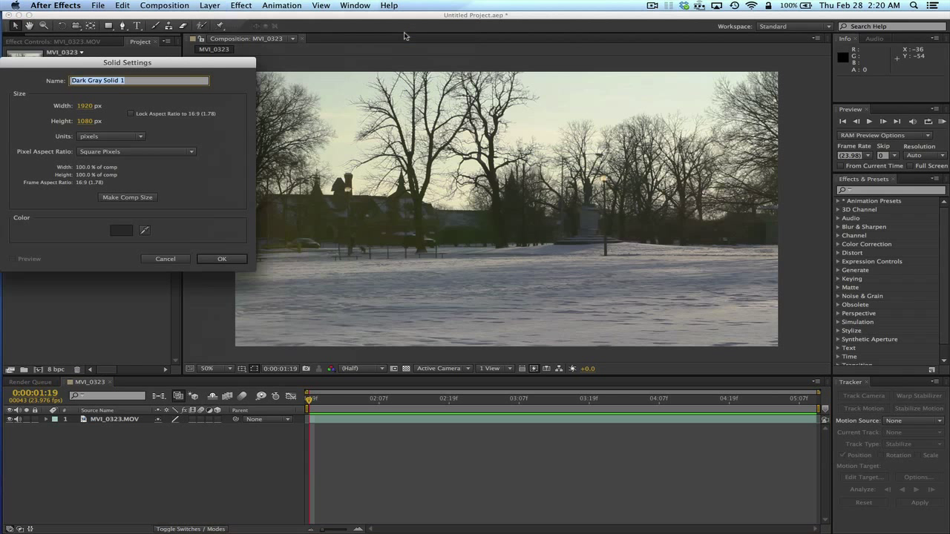
left_click(225, 260)
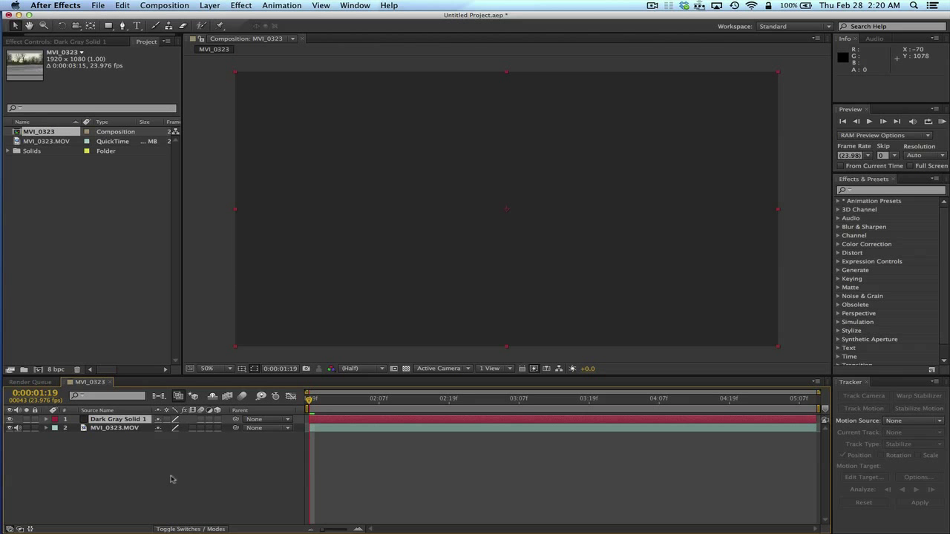
left_click(865, 191)
type("parti")
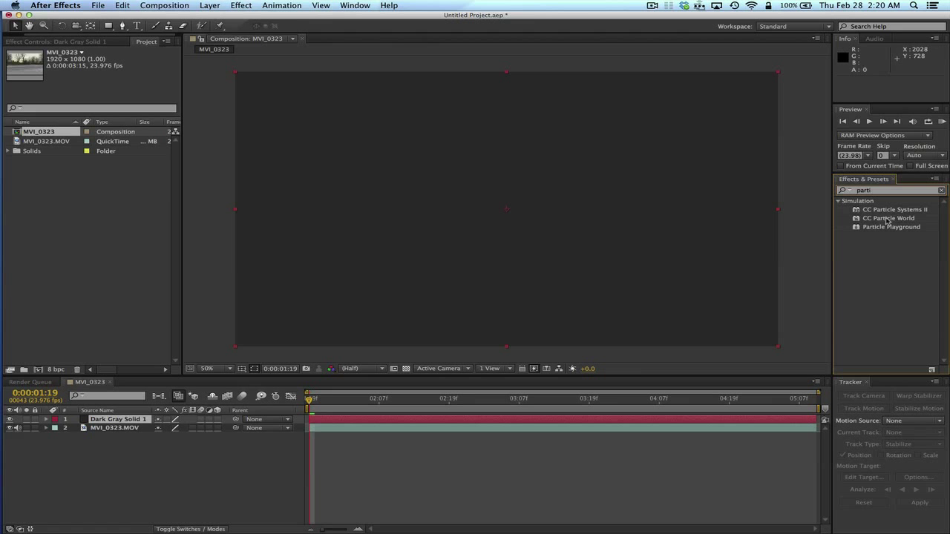
Apply CC Particle World to Dark Gray Solid 1, preview it, and shift the layer slightly earlier
left_click_drag(889, 220, 115, 420)
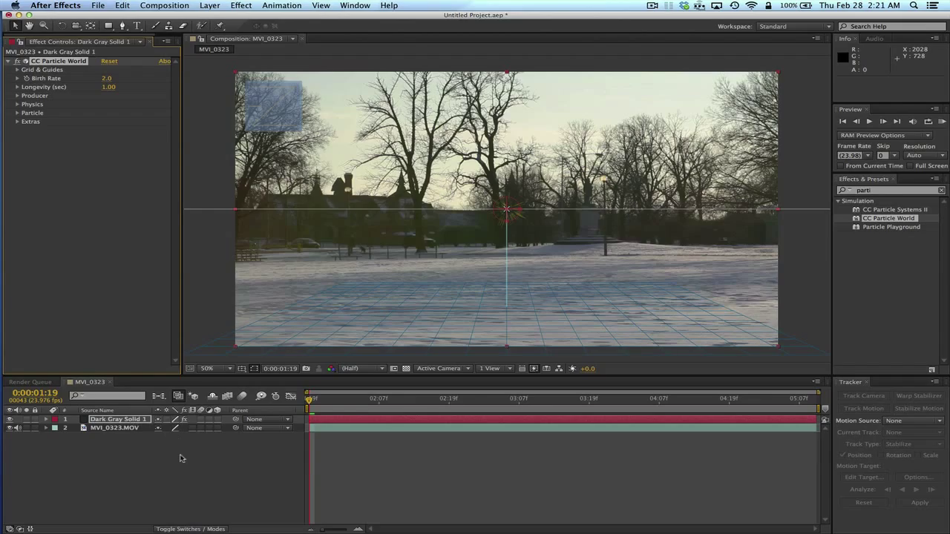
key("space")
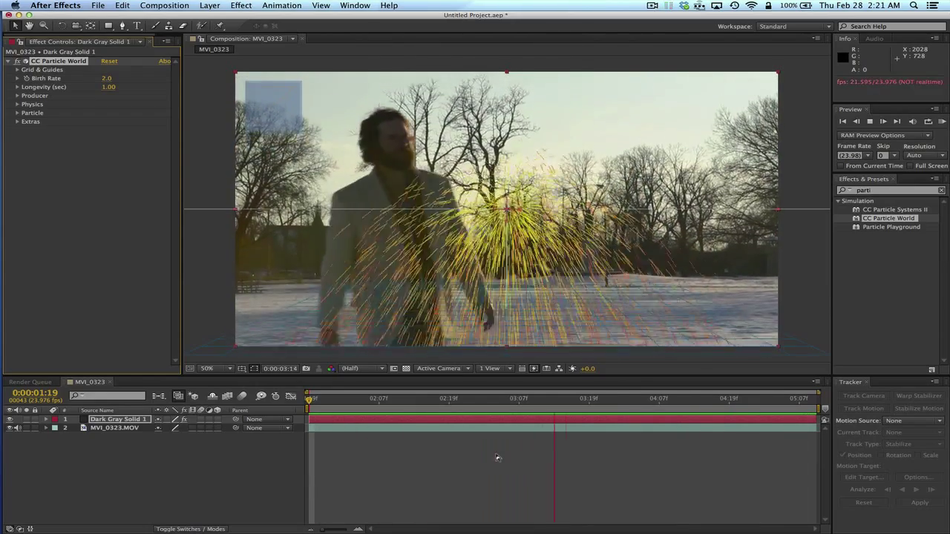
key("space")
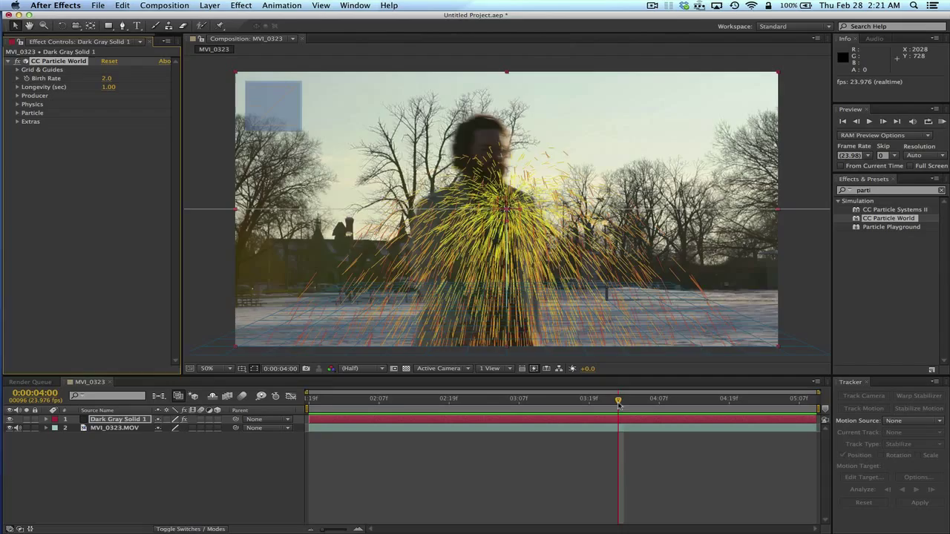
key("space")
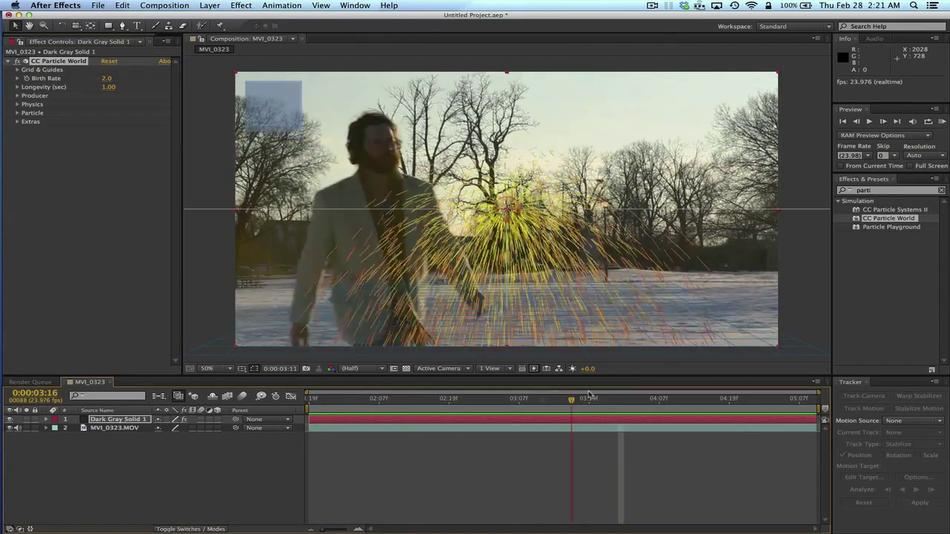
left_click_drag(589, 394, 405, 399)
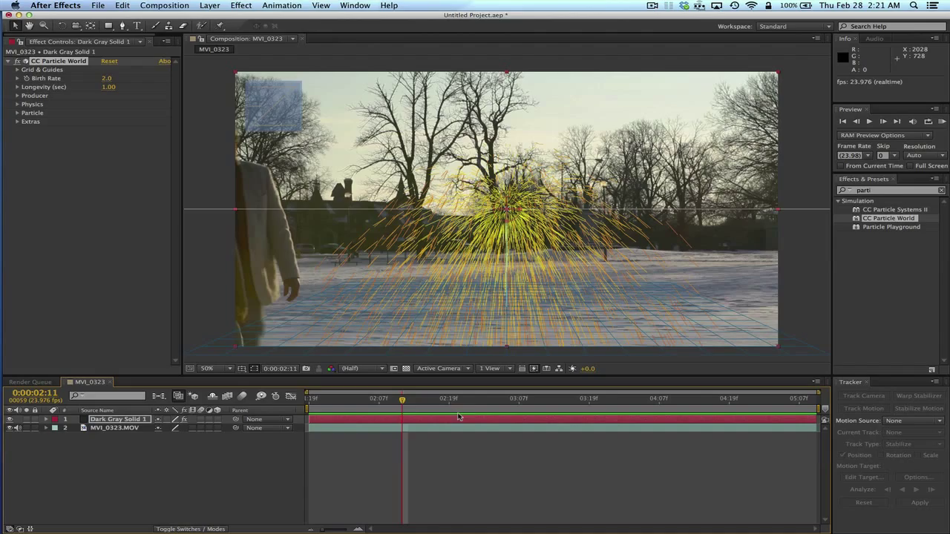
left_click_drag(405, 403, 310, 405)
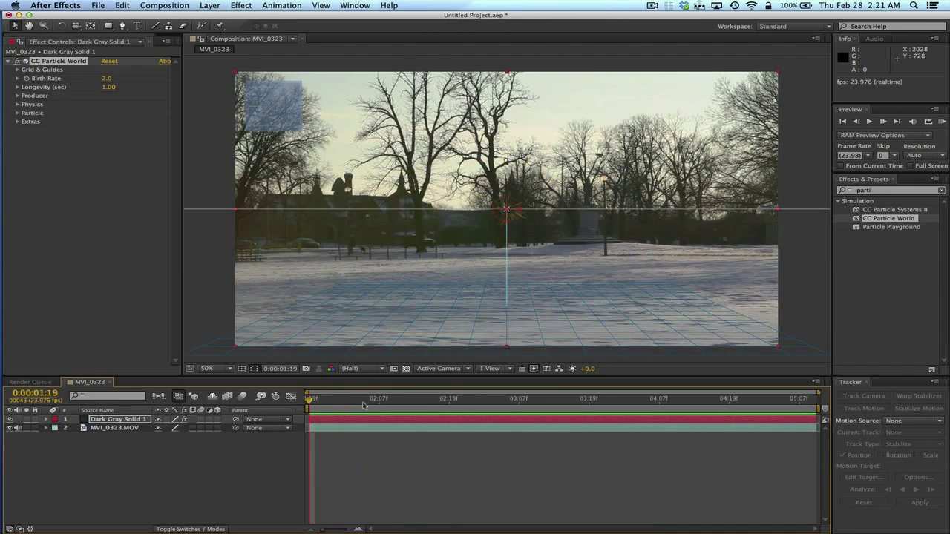
Move the solid earlier, preview, and drag its out point to the composition's end
left_click_drag(405, 422, 329, 423)
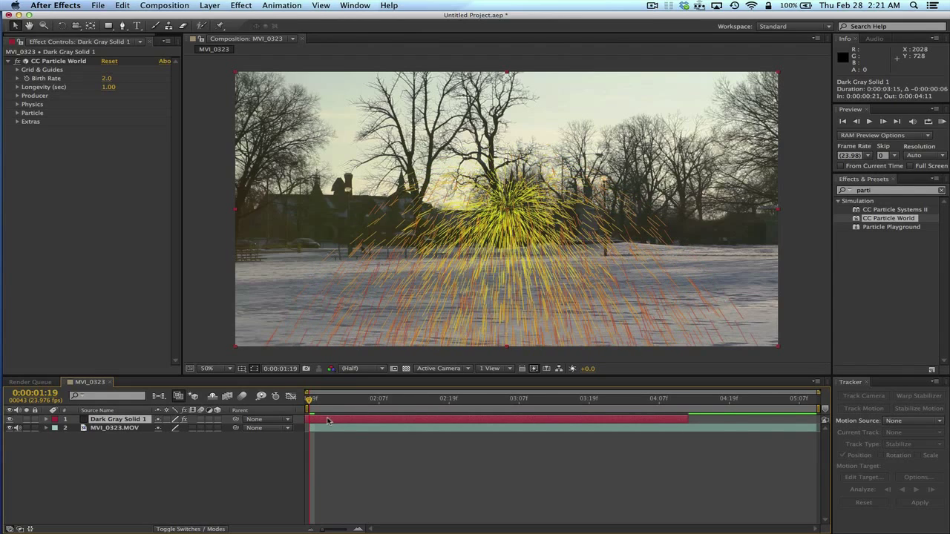
key("space")
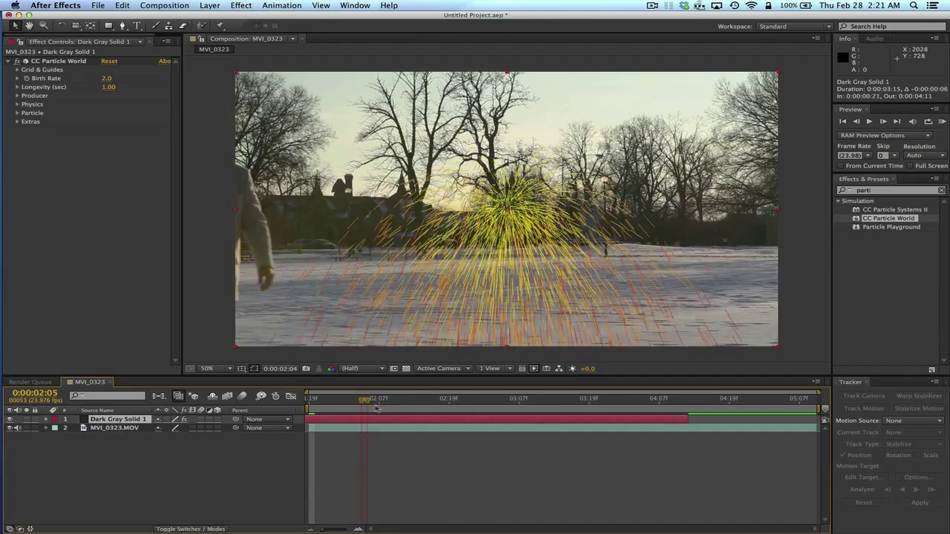
key("space")
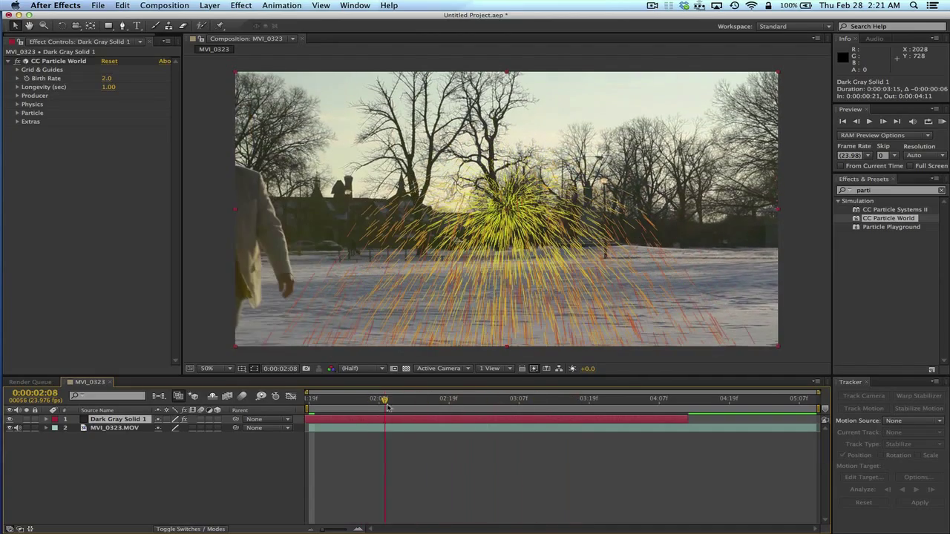
left_click_drag(686, 419, 810, 419)
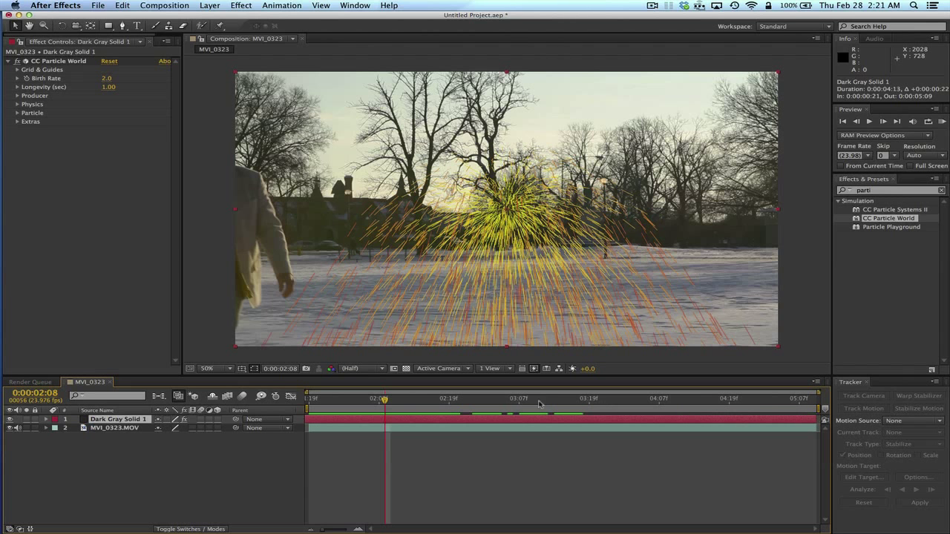
mouse_move(384, 401)
left_mouse_down()
mouse_move(807, 404)
mouse_move(351, 392)
mouse_move(384, 392)
left_mouse_up()
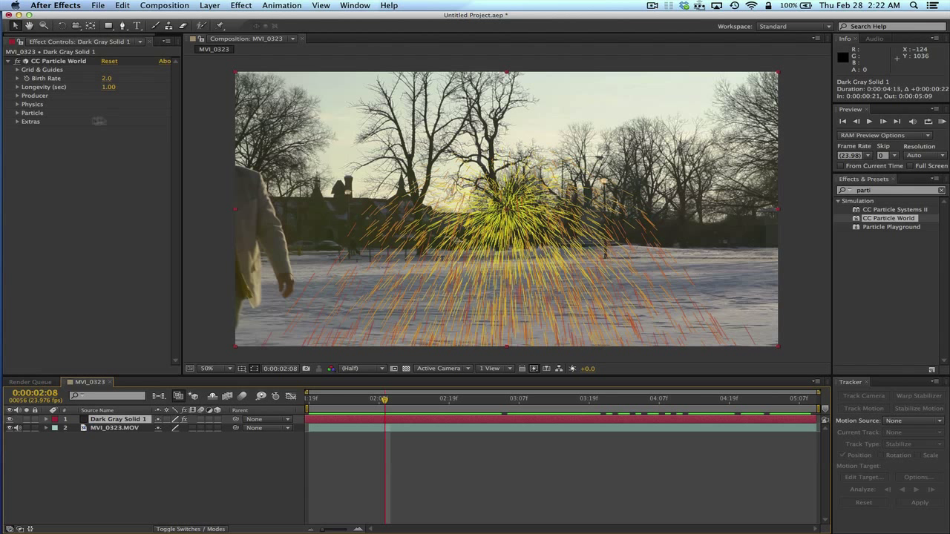
Twirl open Dark Gray Solid 1's Effects and select CC Particle World
left_click(46, 420)
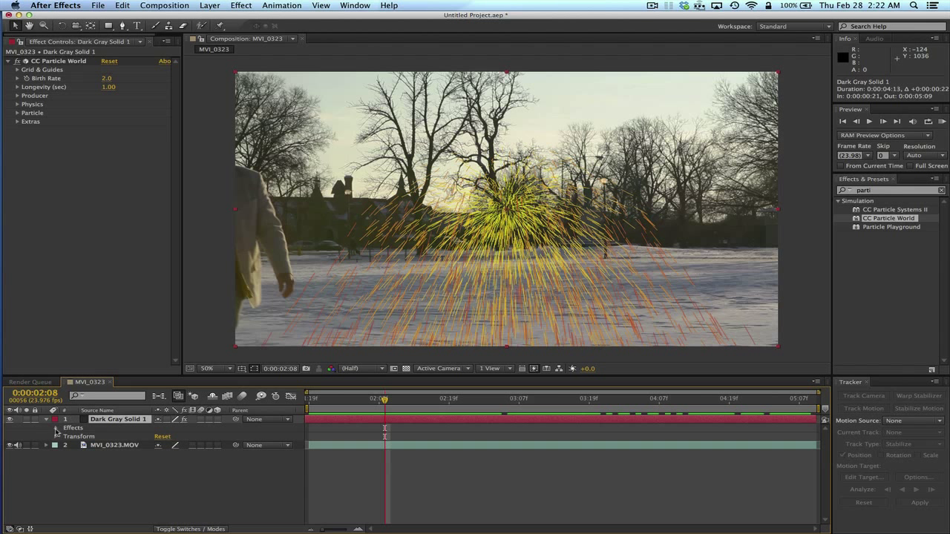
left_click(56, 432)
left_click(98, 437)
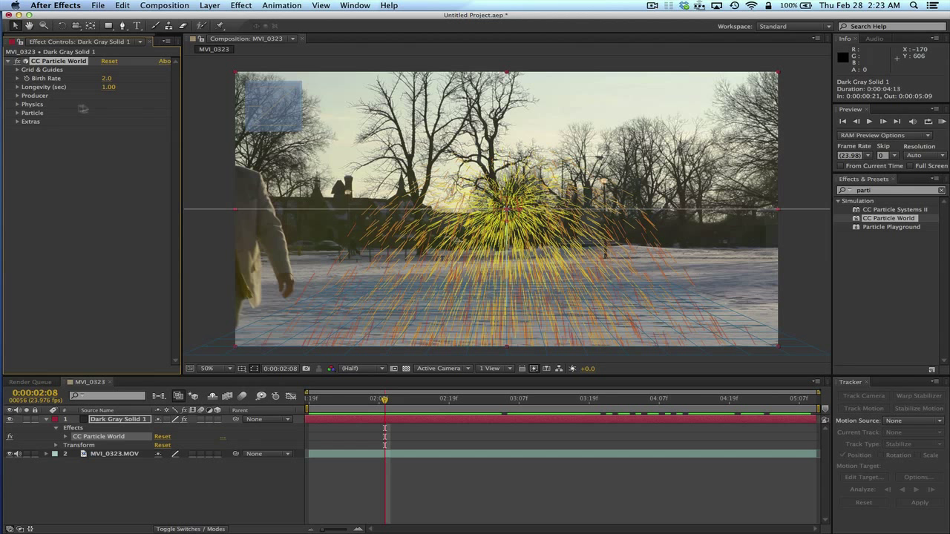
Expand the Producer group and scrub Radius X to 1.935, previewing before and after
left_click(18, 96)
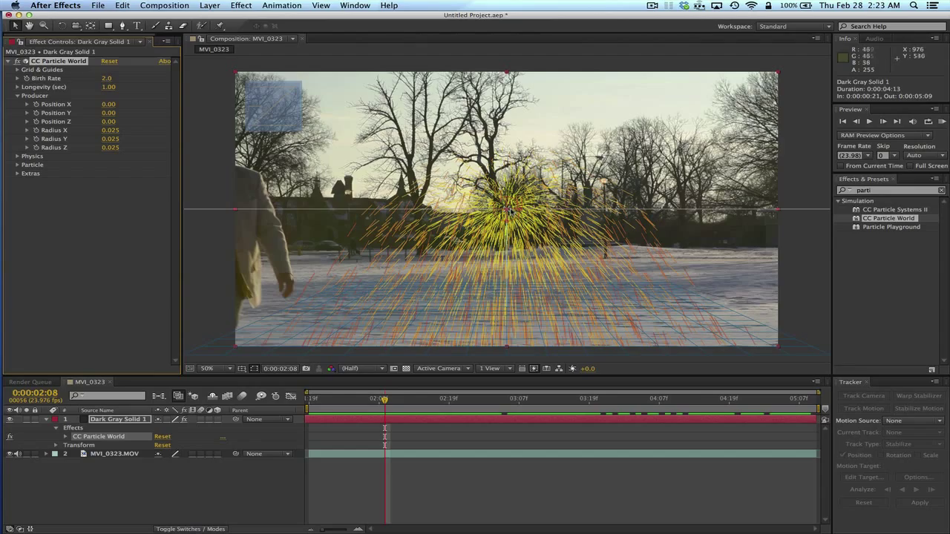
left_click(321, 399)
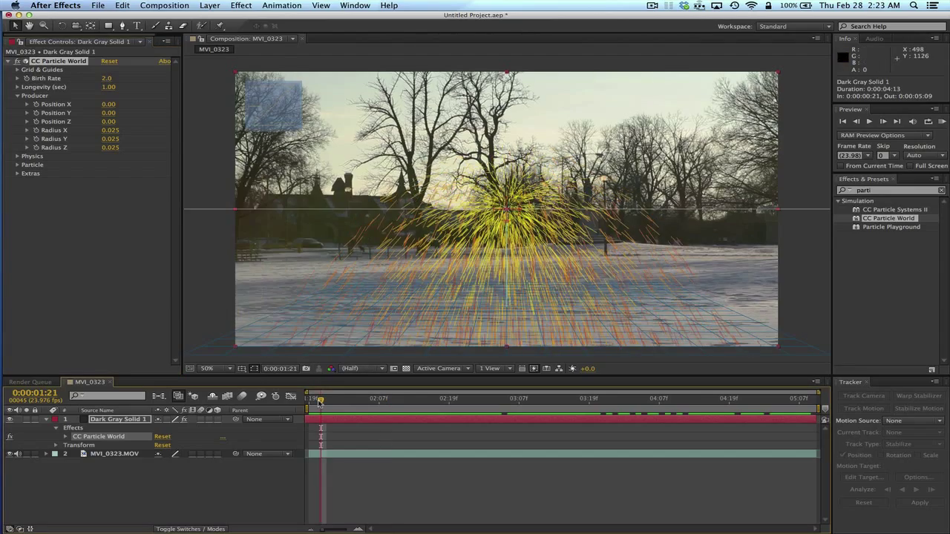
key("space")
key("space")
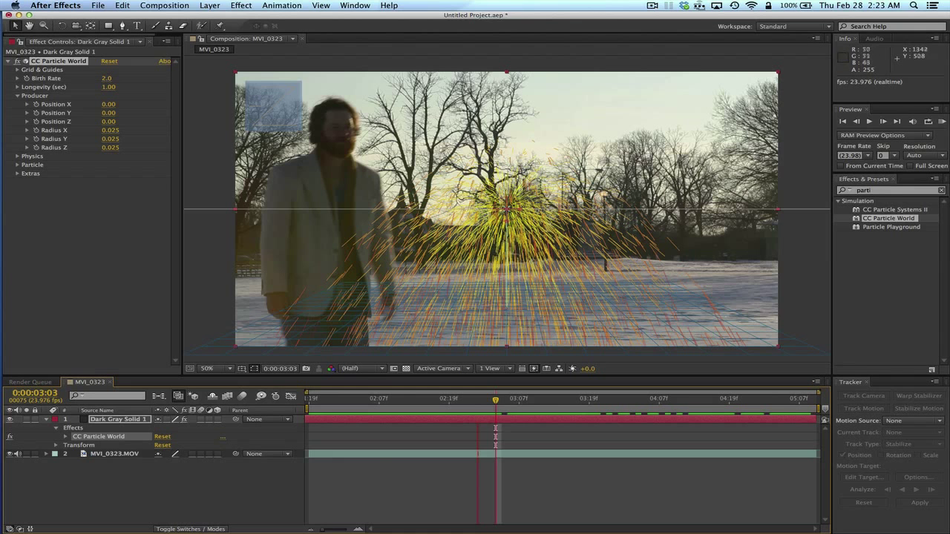
left_click(108, 130)
left_click_drag(110, 130, 210, 125)
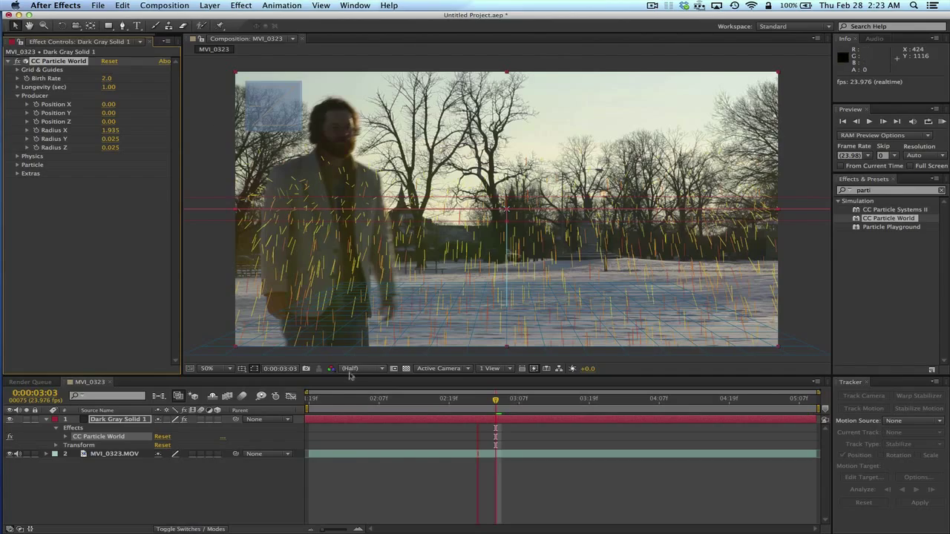
left_click(334, 400)
key("space")
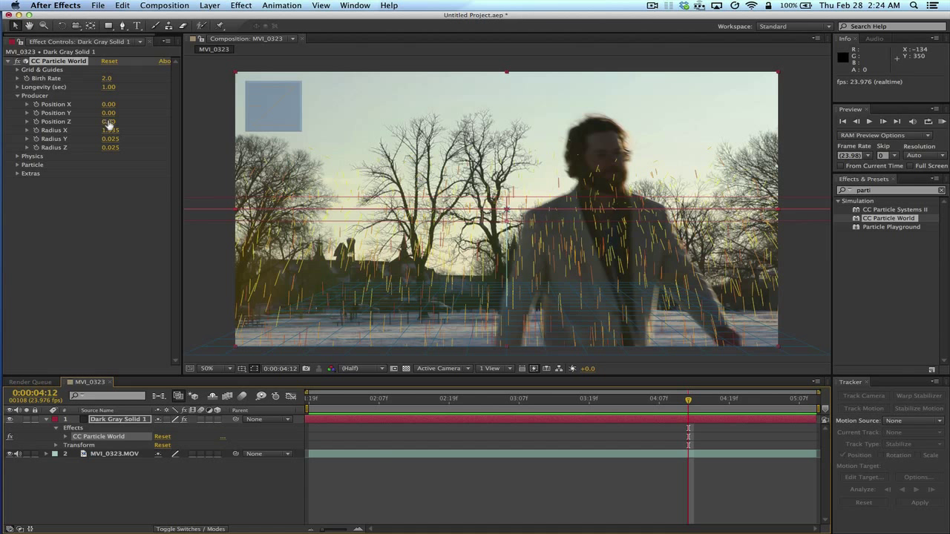
Set Producer Position Z to -0.15, Position Y to -0.48 and Radius X to 5.135, previewing the snow
left_click(109, 122)
left_click_drag(109, 122, 102, 123)
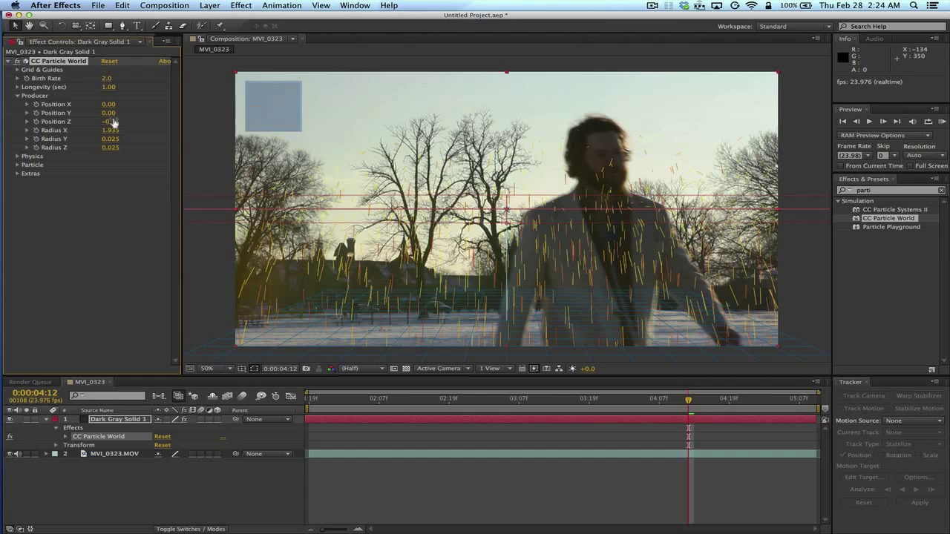
left_click_drag(107, 113, 80, 115)
key("space")
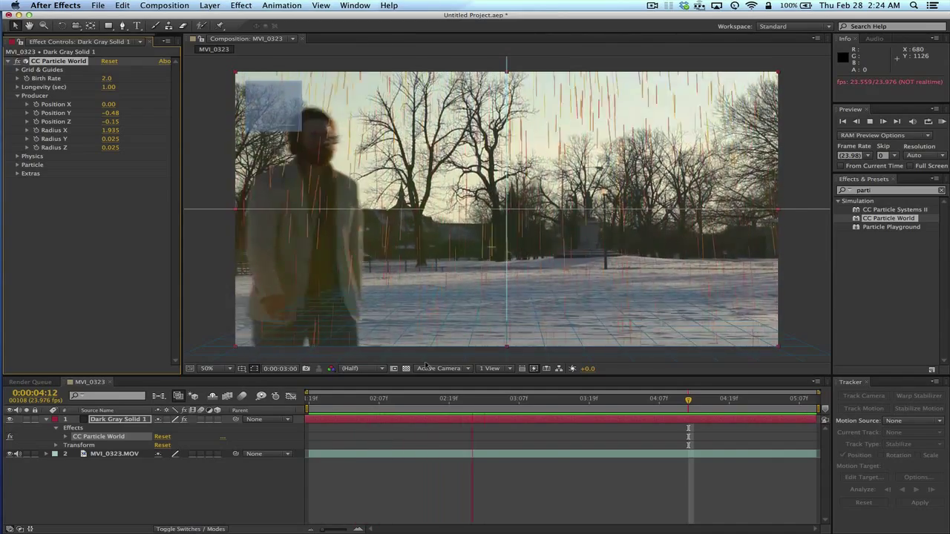
key("space")
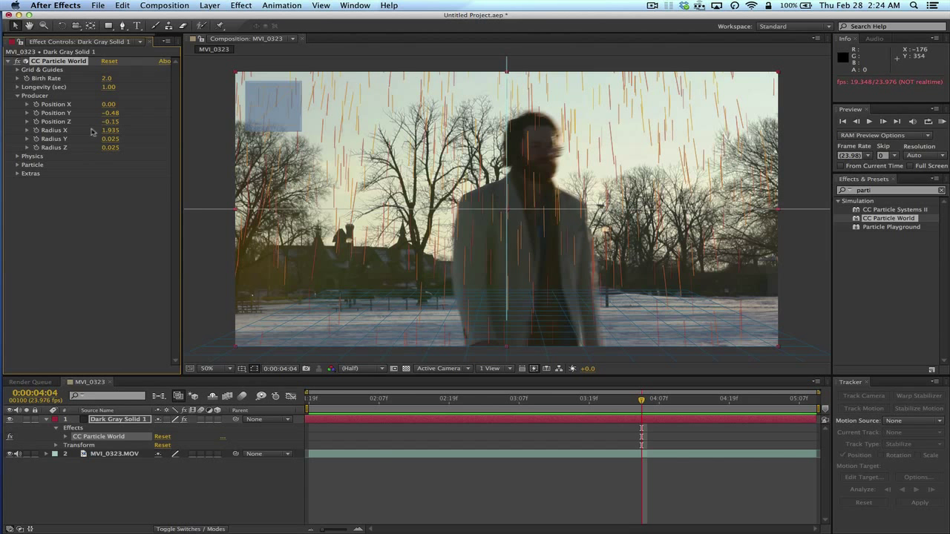
left_click_drag(104, 130, 249, 120)
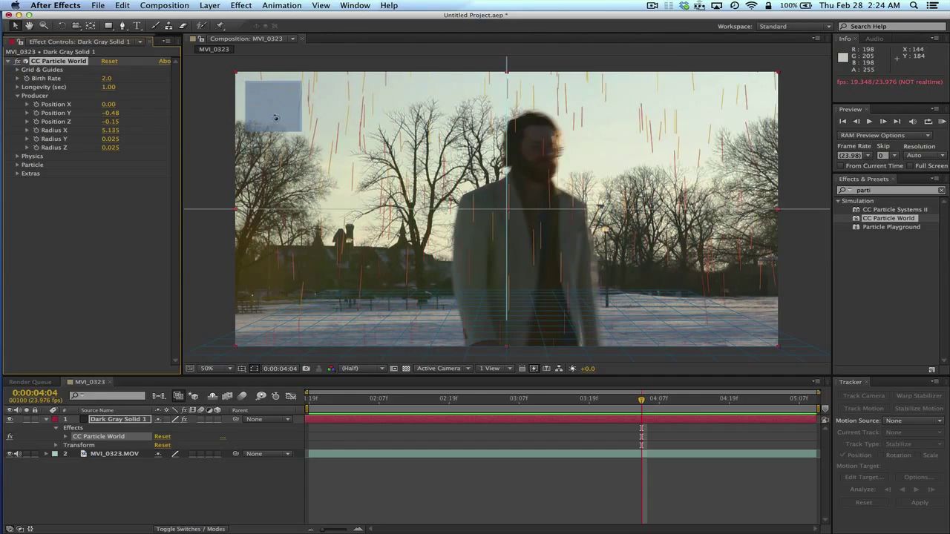
key("space")
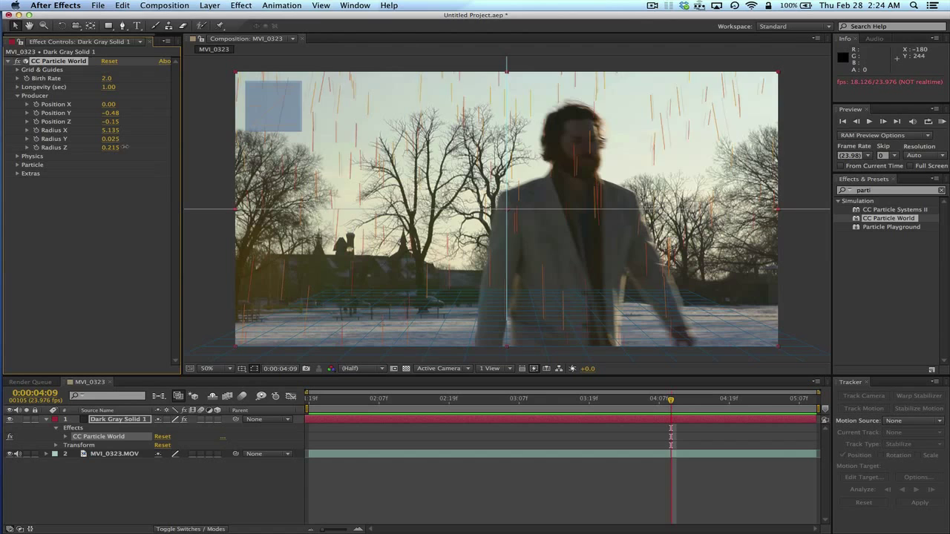
Raise Producer Radius Z to 0.775 and Radius X to 6.975, previewing after each change
mouse_move(152, 145)
left_mouse_down()
mouse_move(169, 144)
mouse_move(153, 146)
left_mouse_up()
key("space")
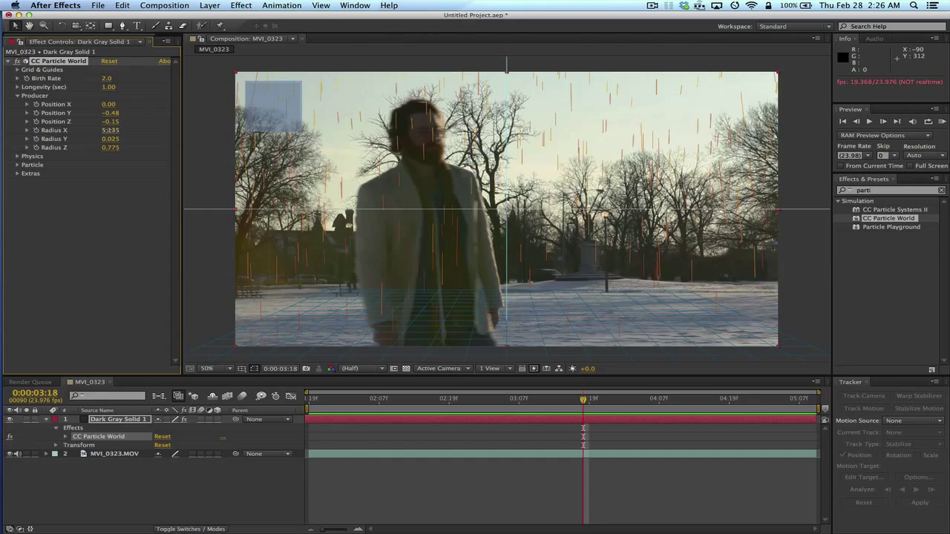
left_click_drag(110, 130, 215, 135)
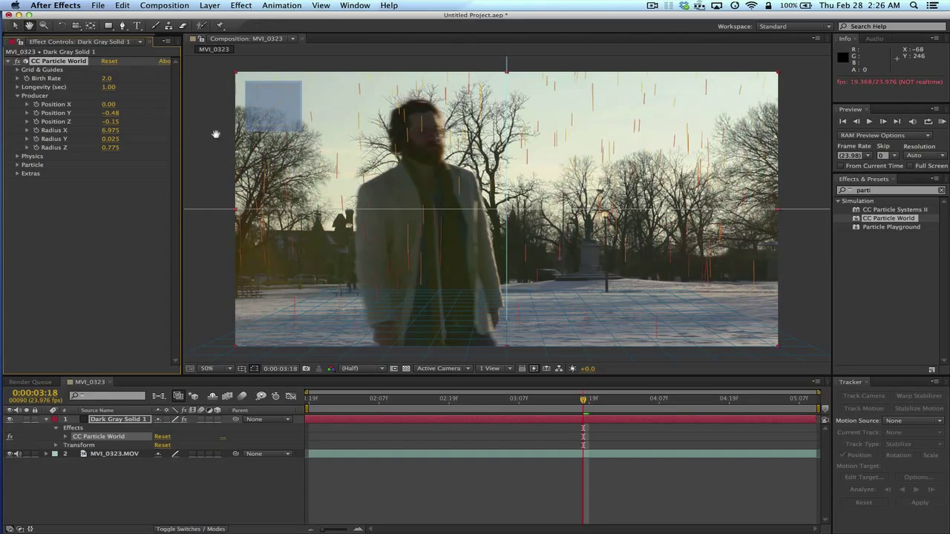
key("space")
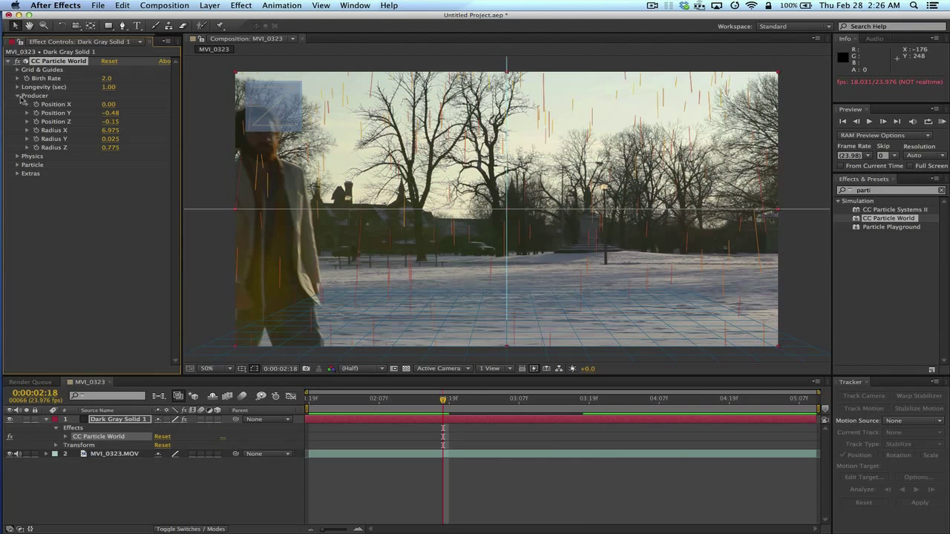
Collapse Producer, expand Particle, and set Birth Color to near-white
left_click(18, 96)
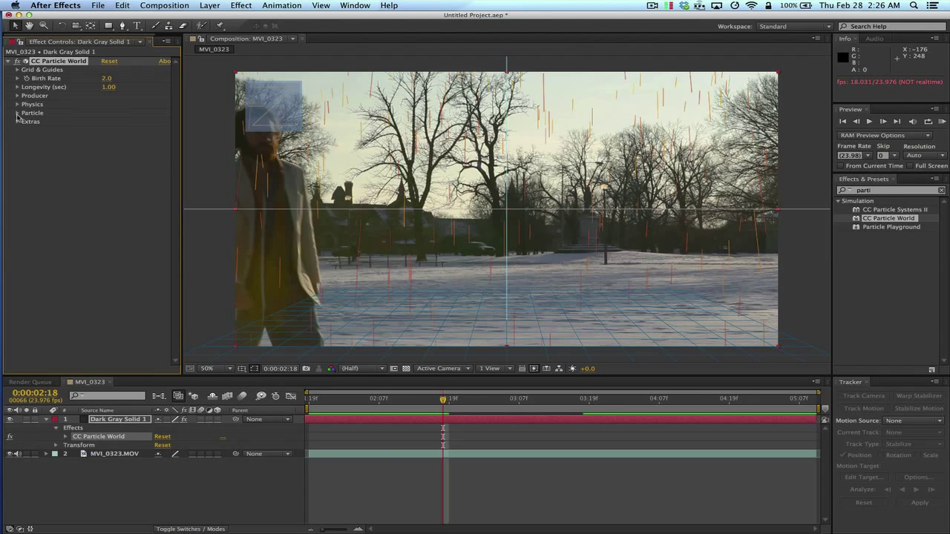
left_click(17, 113)
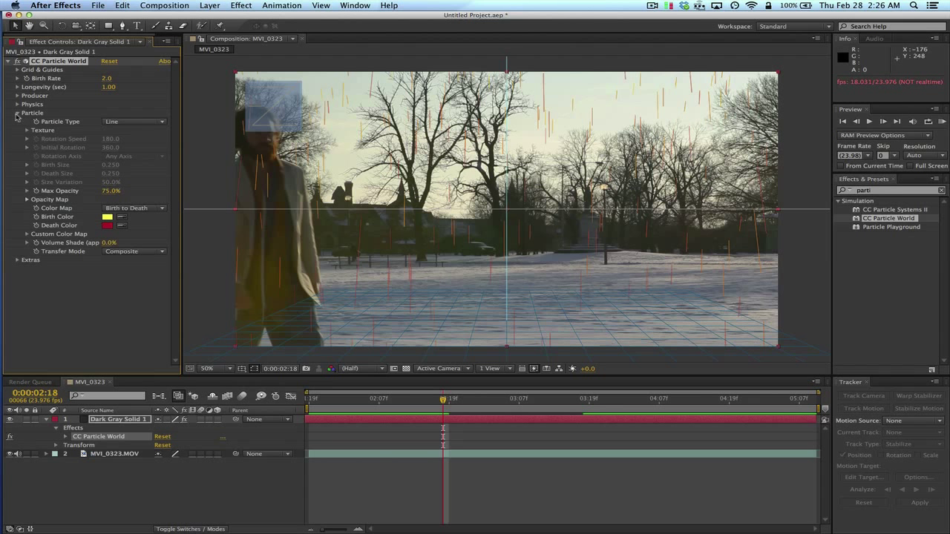
left_click(107, 219)
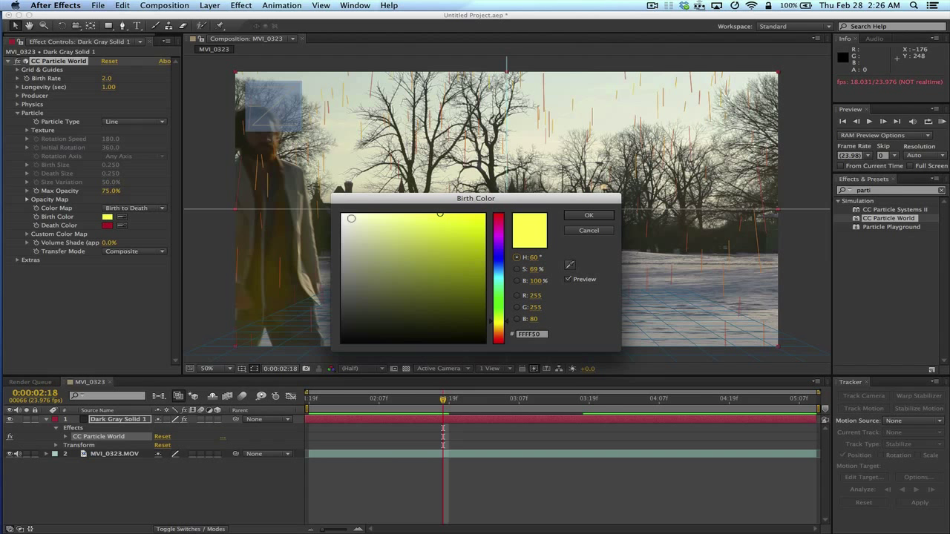
left_click_drag(349, 225, 343, 218)
left_click(594, 214)
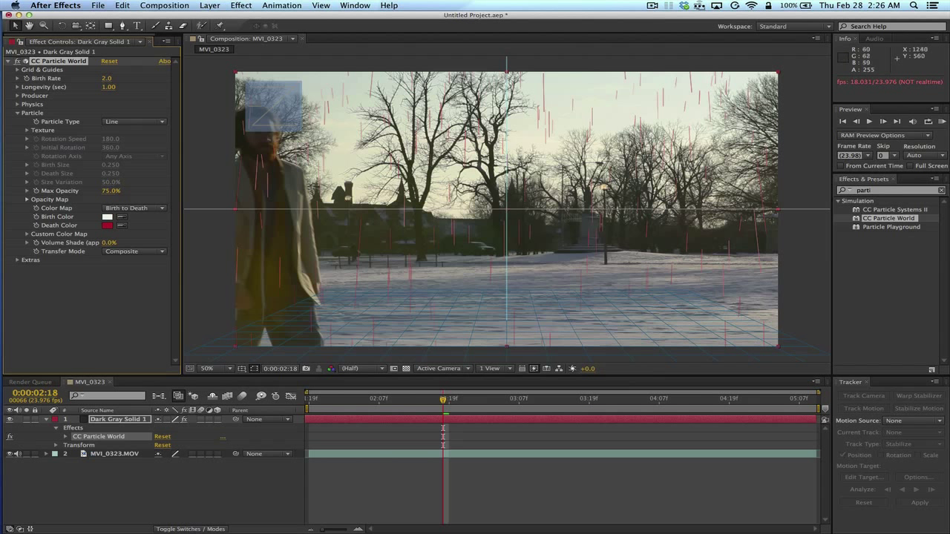
Set Death Color to near-white as well and preview the white snow
left_click(107, 226)
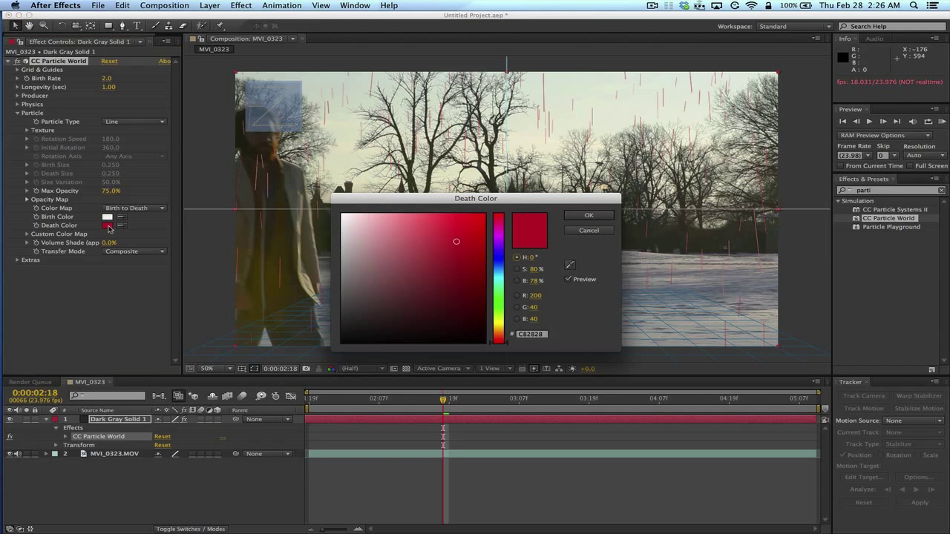
left_click_drag(345, 221, 340, 216)
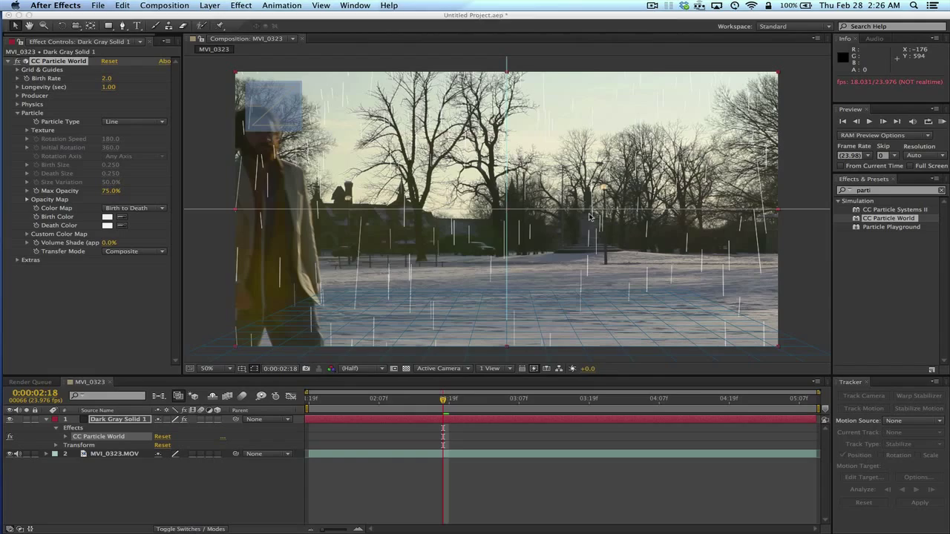
left_click(589, 215)
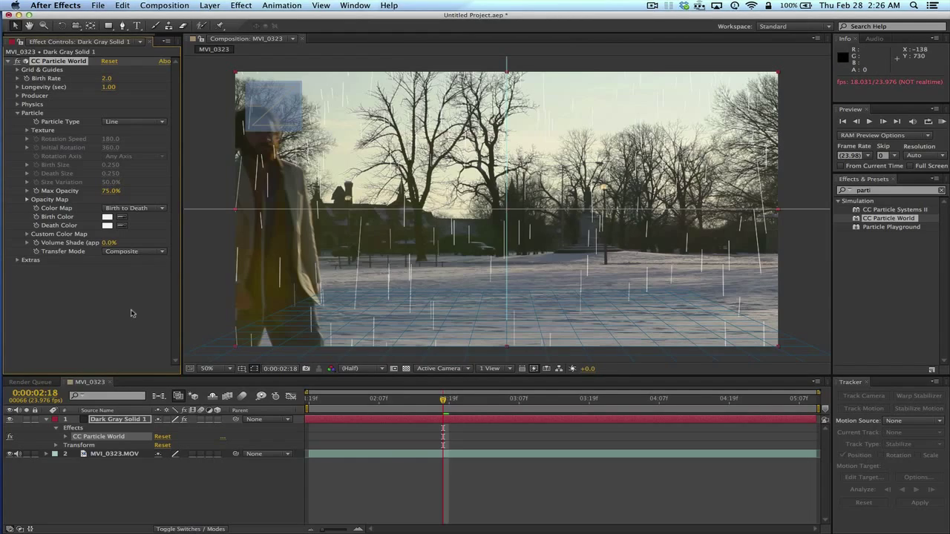
key("space")
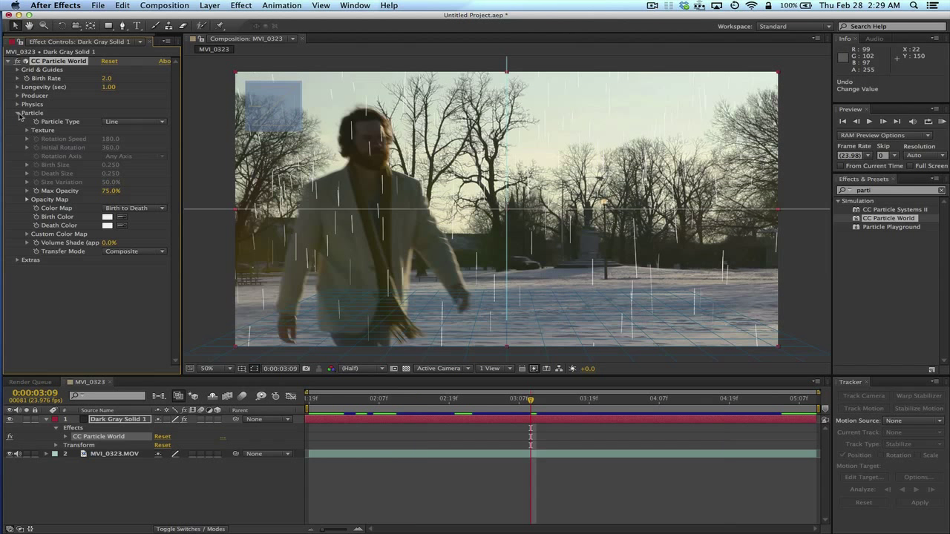
Open Physics > Floor, set Floor Position to 0.14, preview, and return the playhead to 01:19
left_click(18, 113)
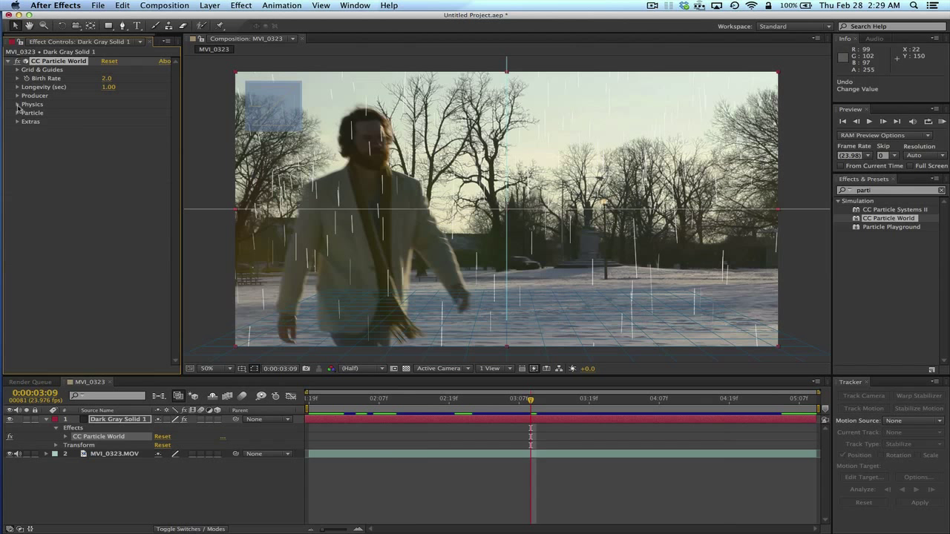
left_click(17, 105)
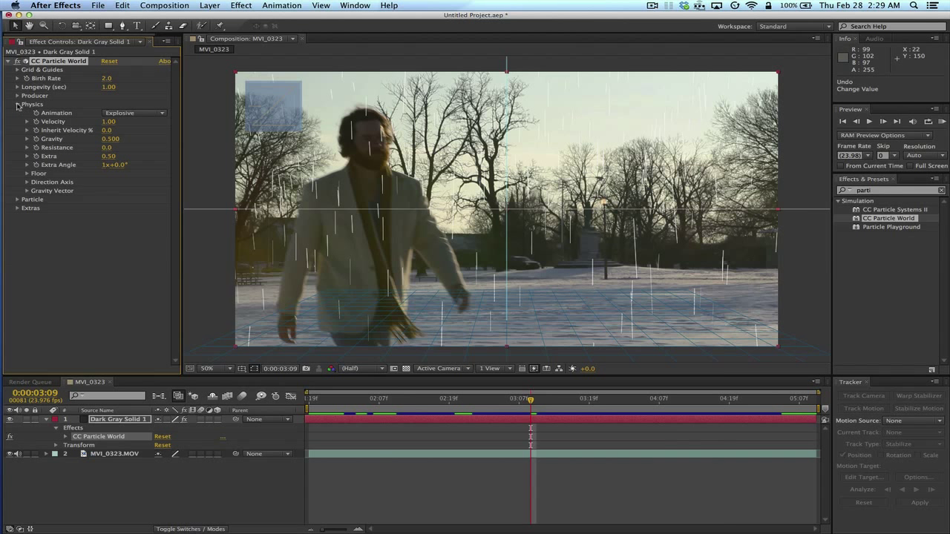
left_click(27, 174)
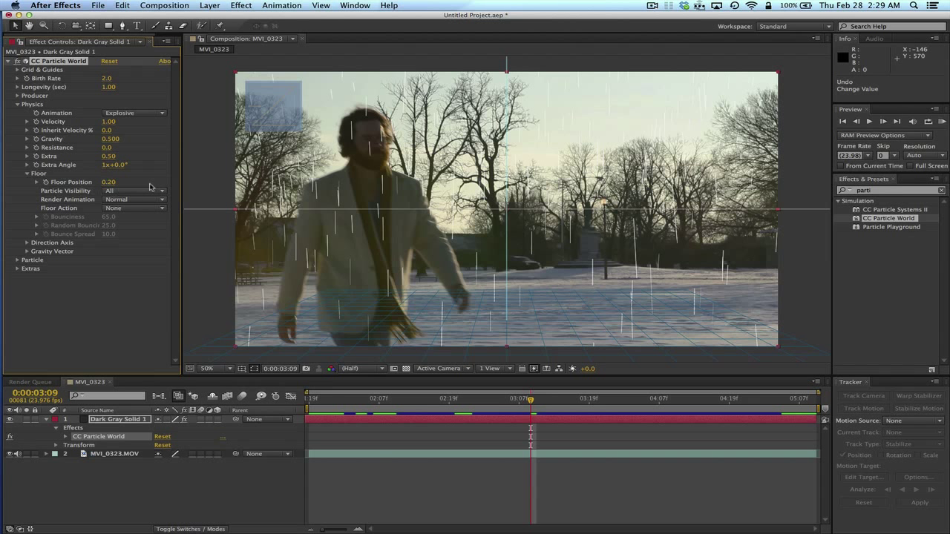
left_click_drag(108, 182, 115, 185)
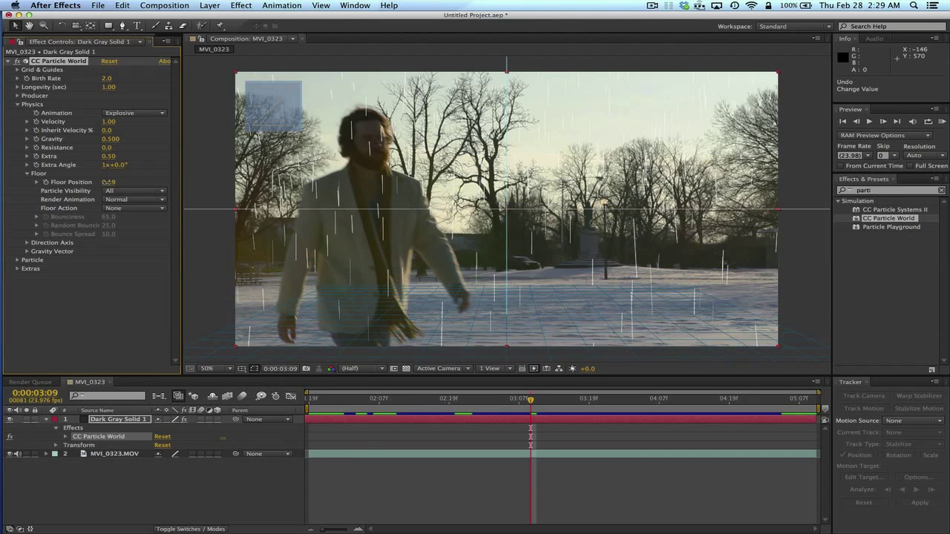
key("KP_0")
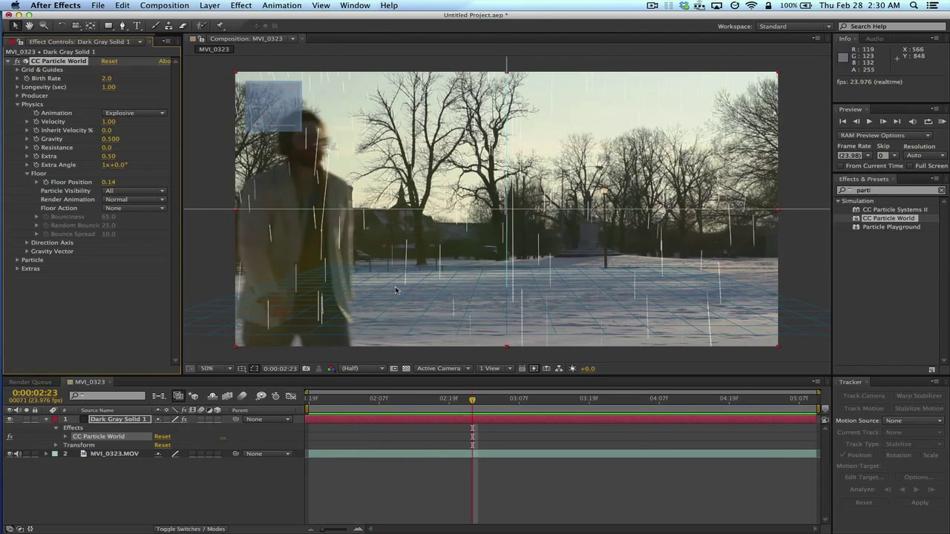
left_click_drag(472, 404, 308, 407)
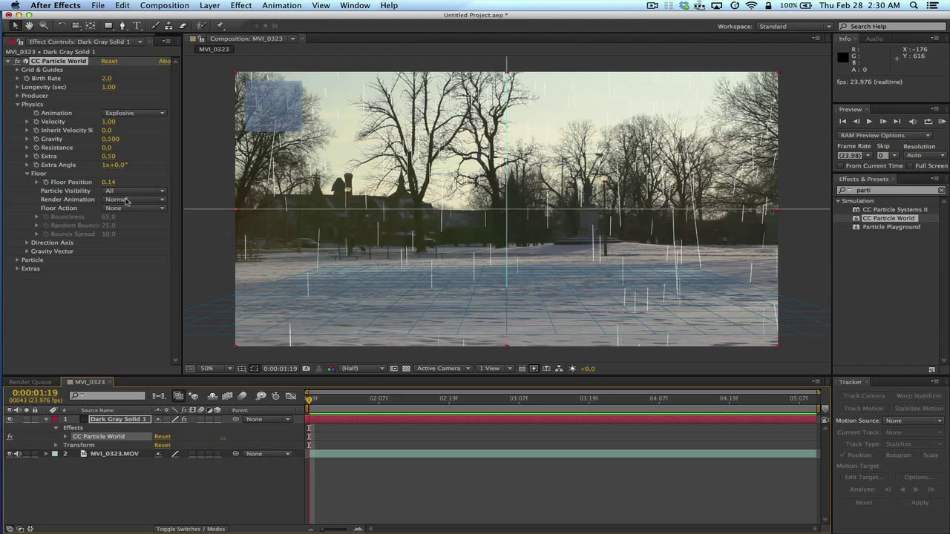
Set the Floor's Particle Visibility to Above Floor and preview the snowfall twice
left_click(161, 193)
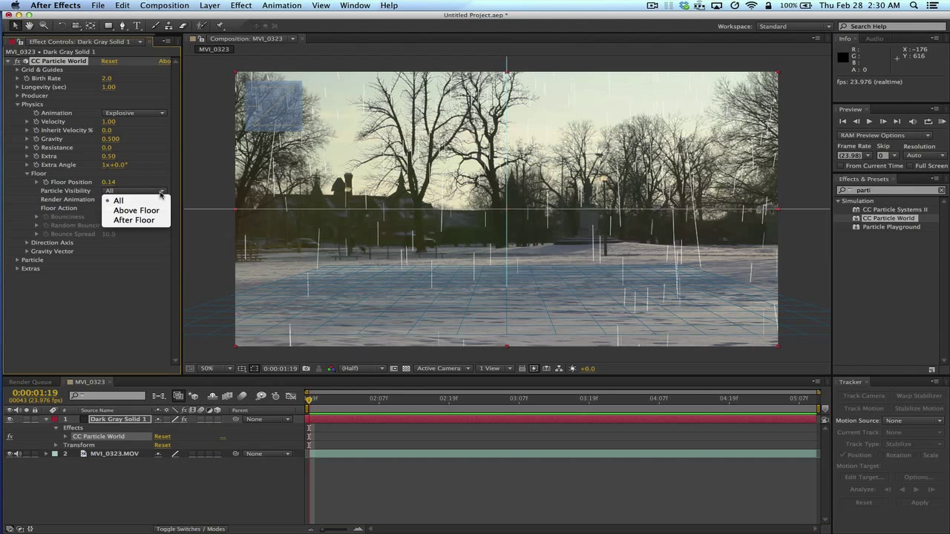
left_click(149, 211)
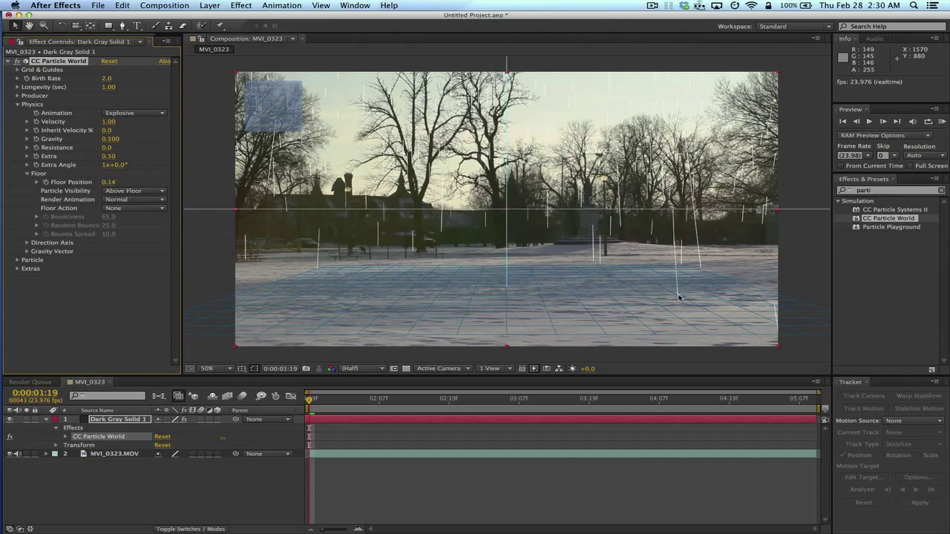
key("space")
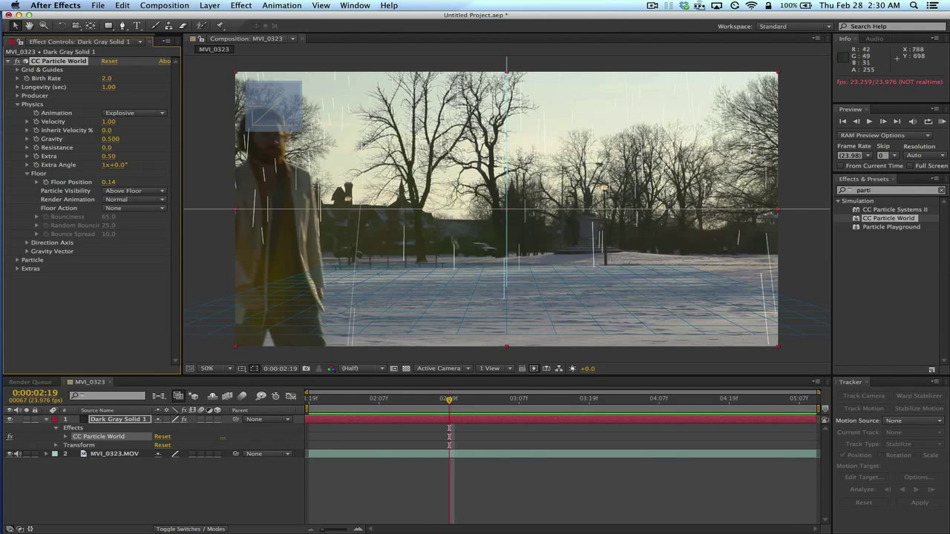
key("space")
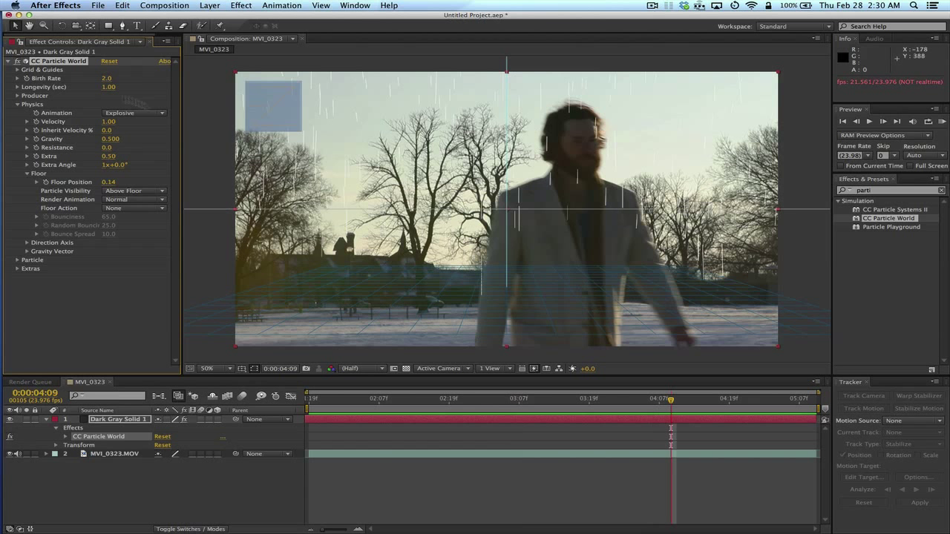
left_click(160, 114)
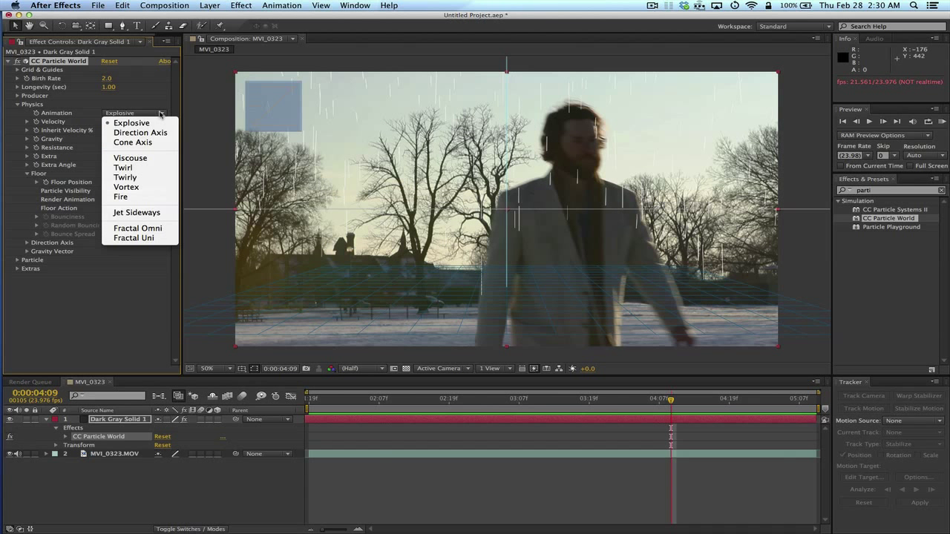
left_click(141, 167)
key("space")
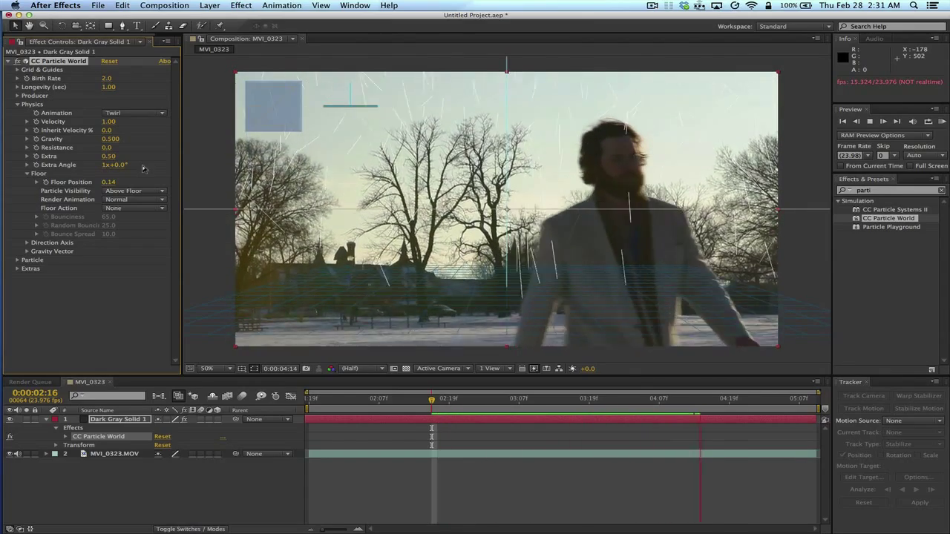
key("space")
left_click(162, 115)
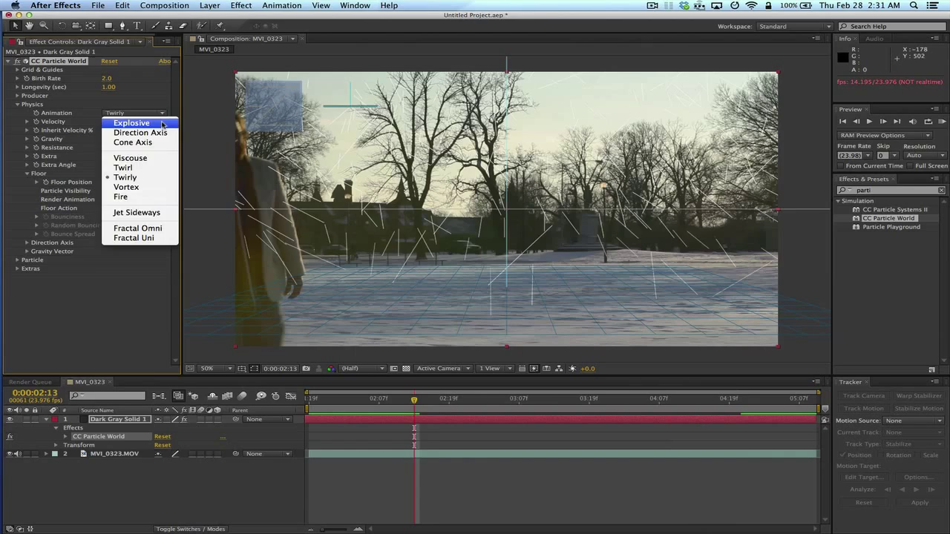
left_click(162, 122)
key("space")
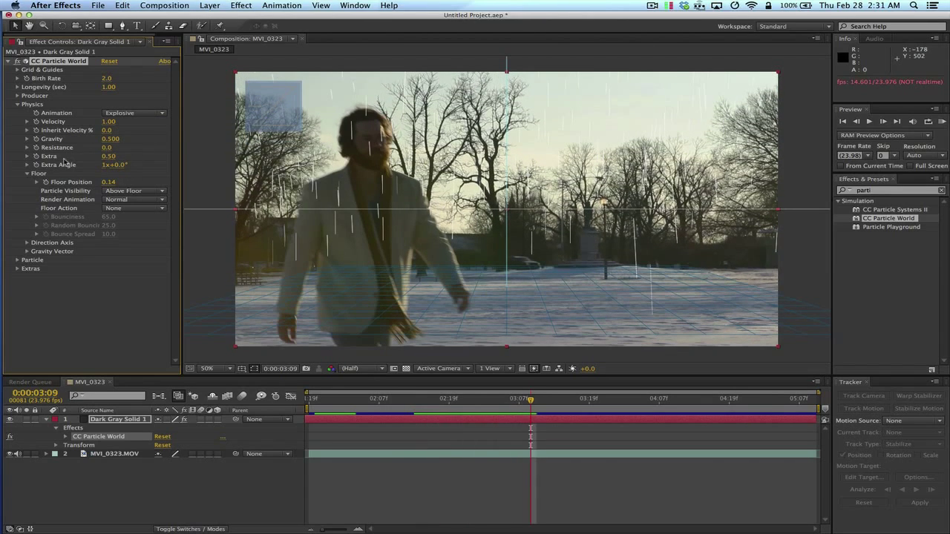
left_click(17, 104)
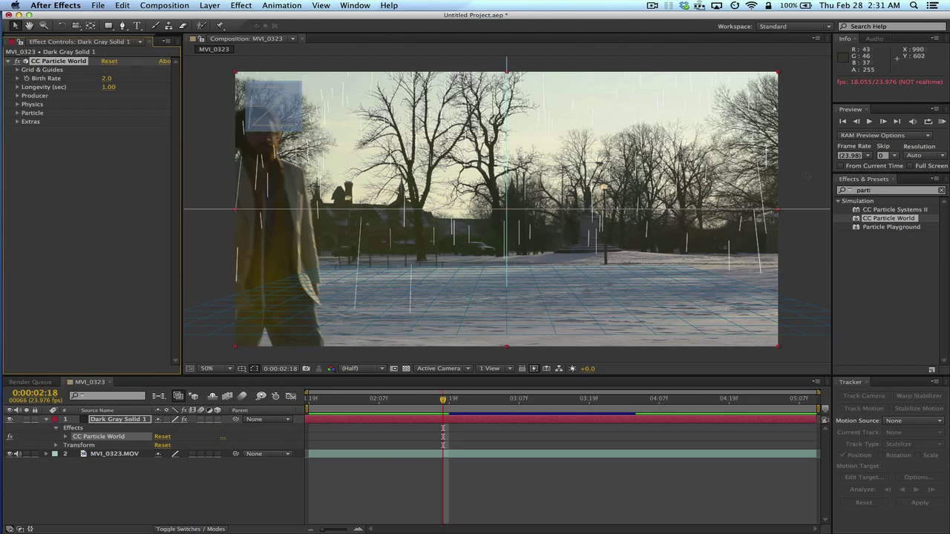
Search the effects for Fast Blur and apply it to Dark Gray Solid 1
left_click(874, 191)
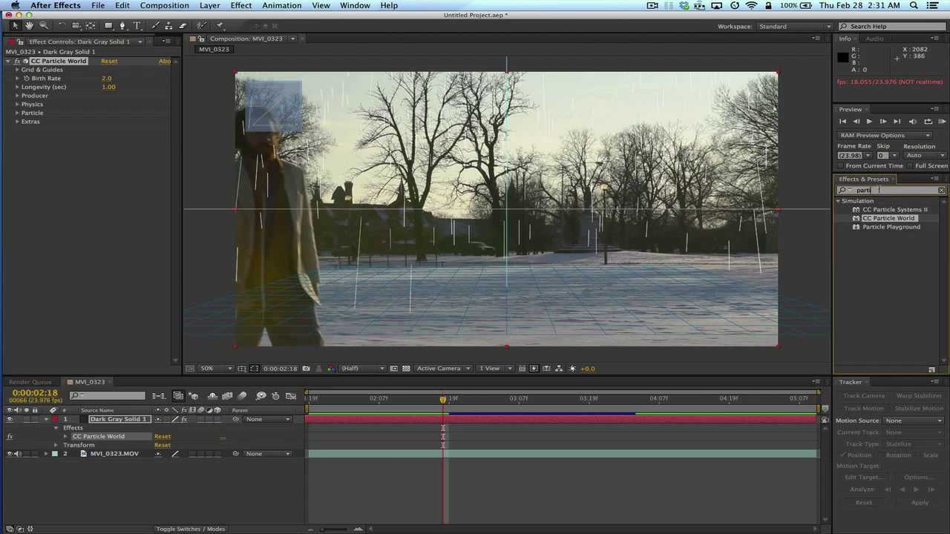
type("fas")
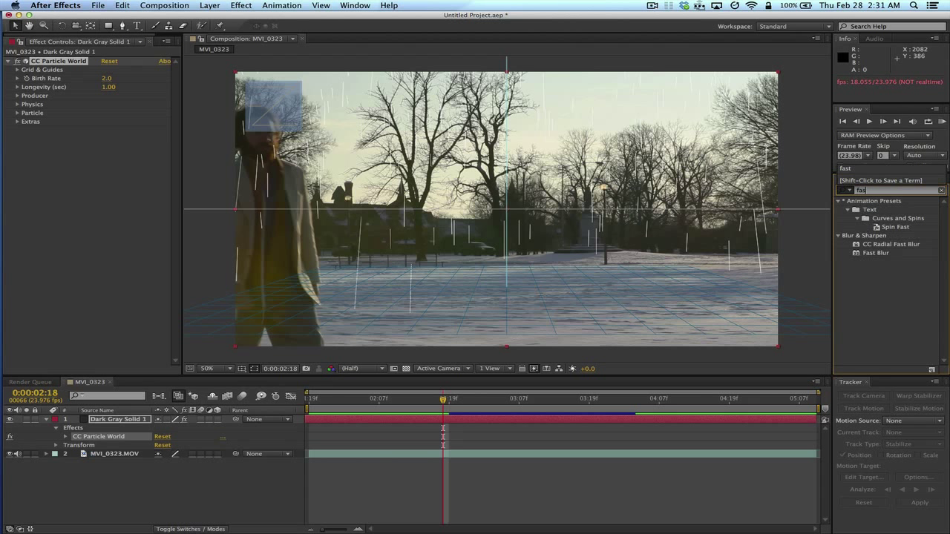
left_click_drag(876, 253, 189, 421)
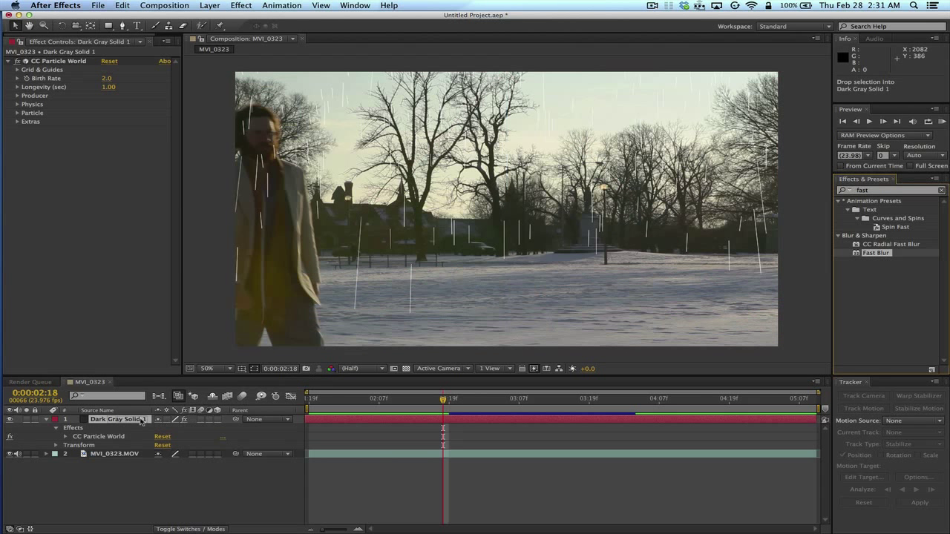
left_click_drag(132, 421, 132, 420)
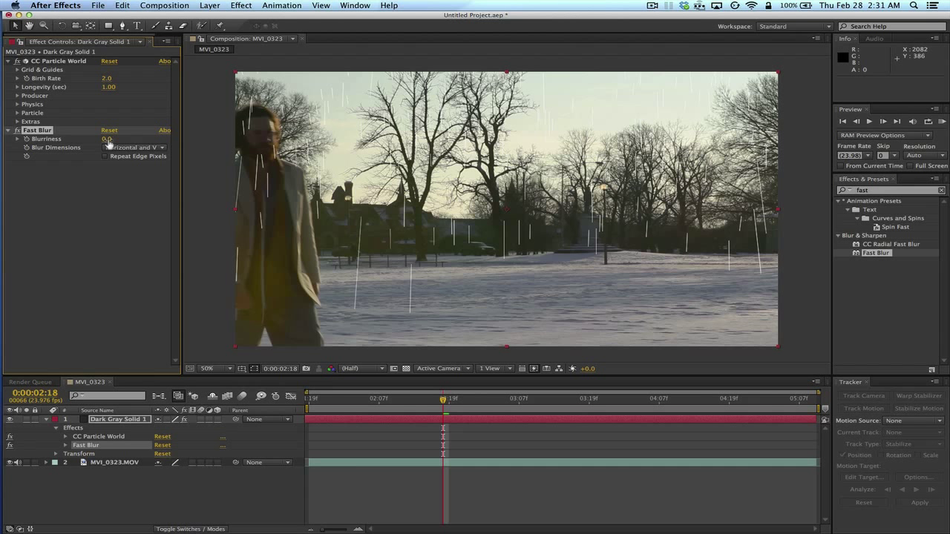
Set Fast Blur Blurriness to 15, preview the snow, and collapse the solid's properties
left_click_drag(107, 139, 117, 139)
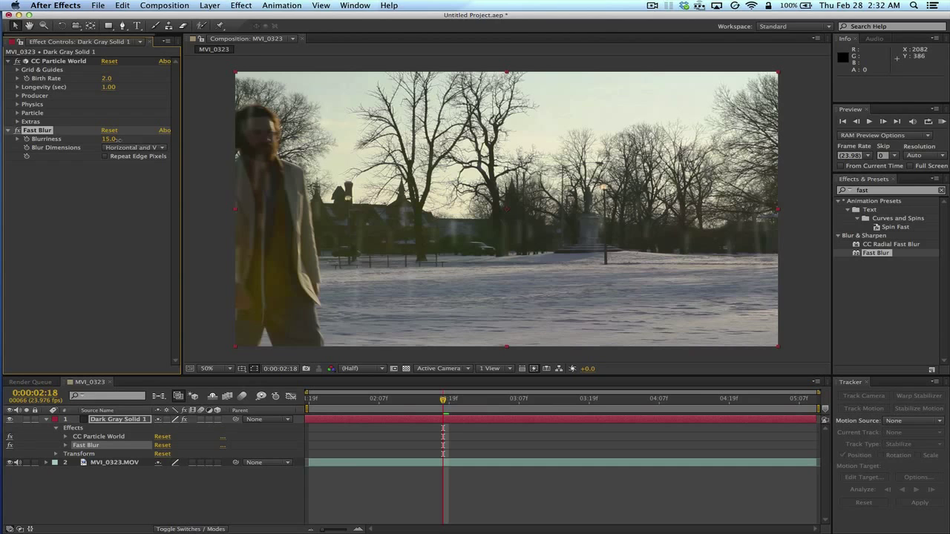
left_click_drag(118, 140, 118, 139)
key("space")
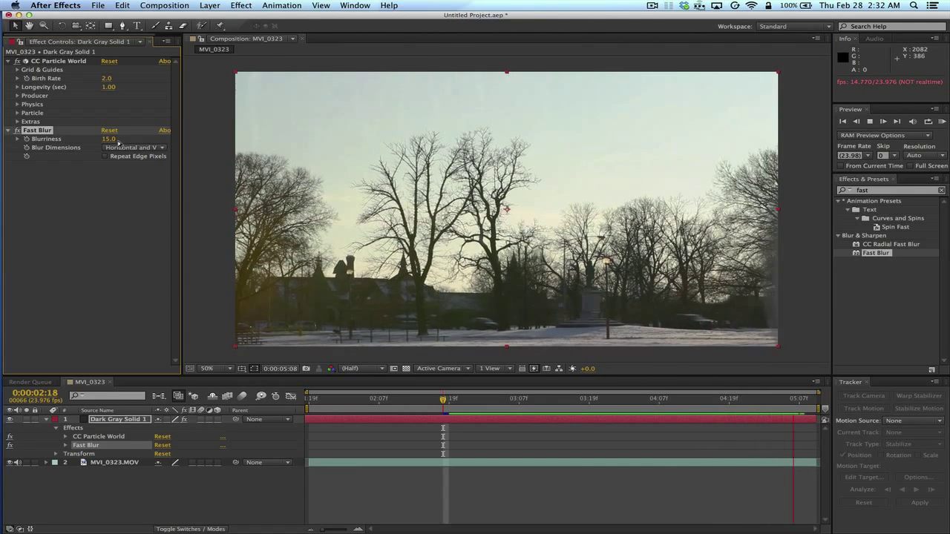
left_click(114, 462)
left_click(47, 420)
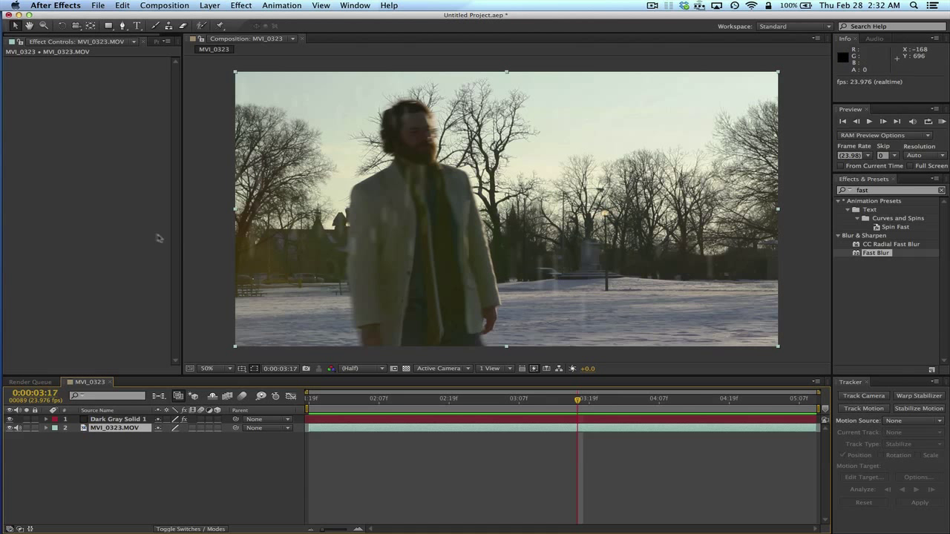
key("space")
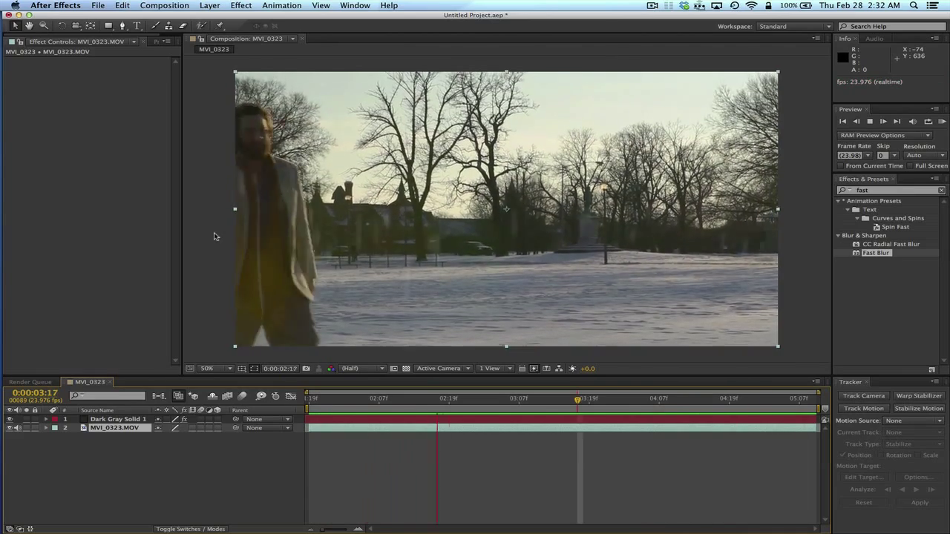
key("space")
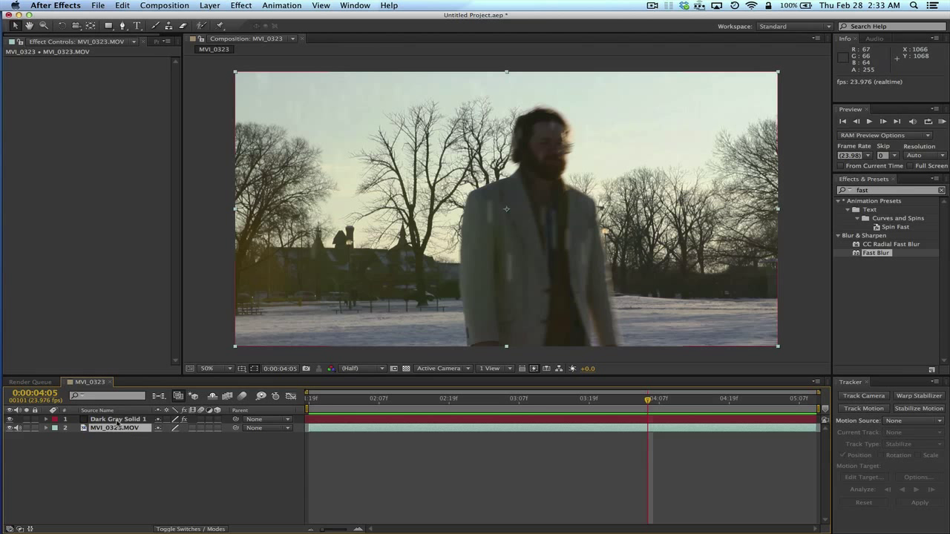
Paste a copy of MVI_0323.MOV above Dark Gray Solid 1 and preview the composition
key("super+v")
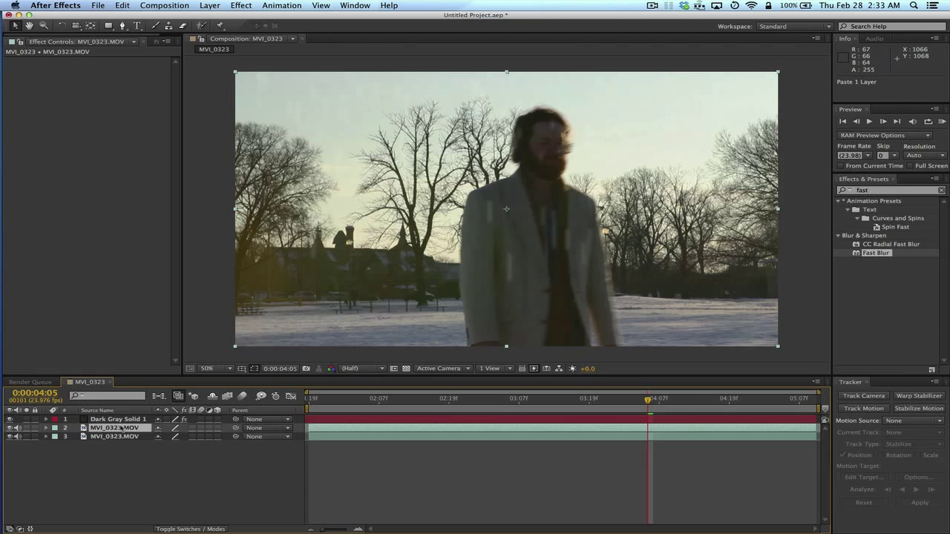
left_click_drag(113, 429, 112, 421)
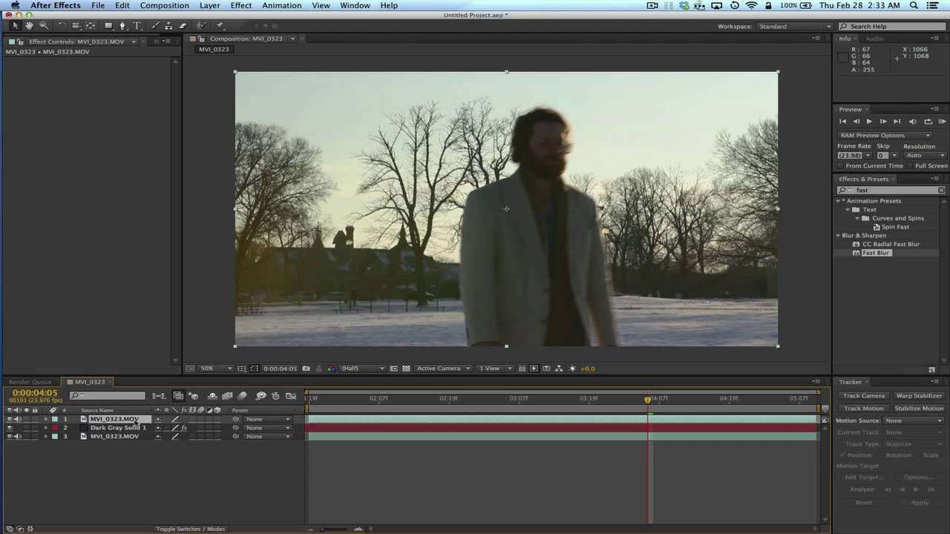
key("space")
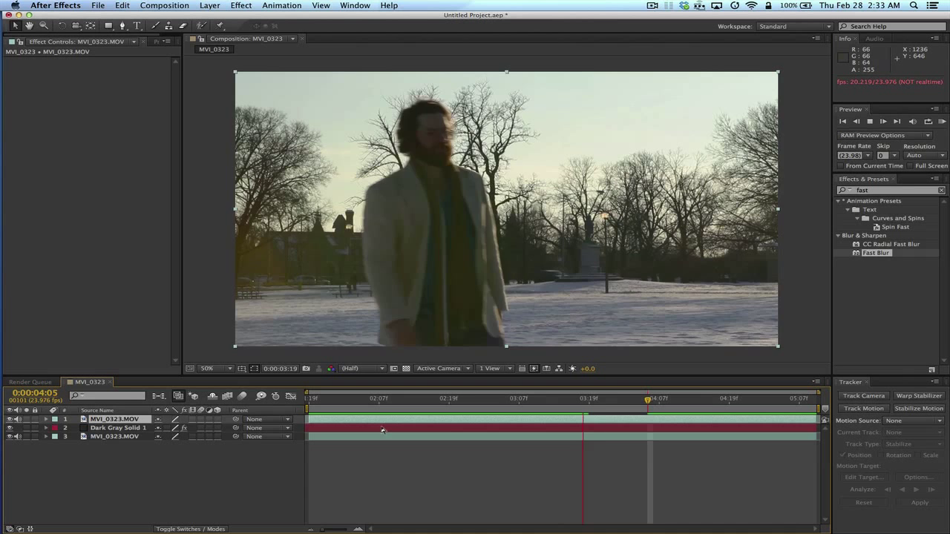
key("space")
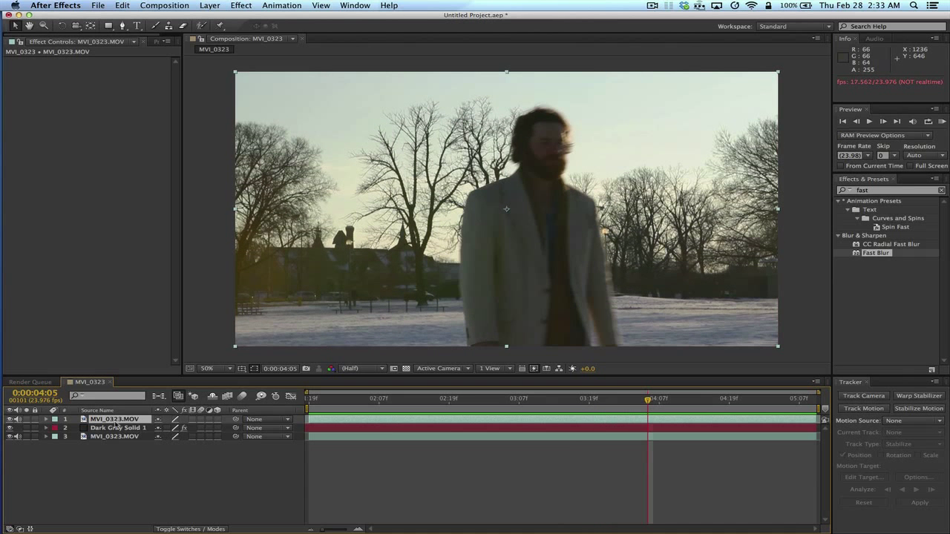
Add a new mask to the top MVI_0323.MOV layer via Layer > Mask > New Mask
left_click(209, 5)
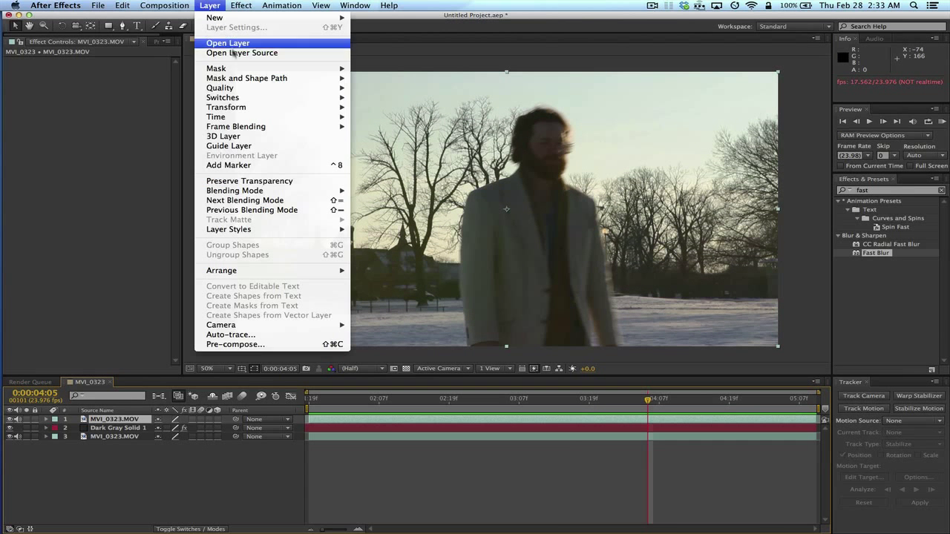
mouse_move(240, 69)
left_click(382, 69)
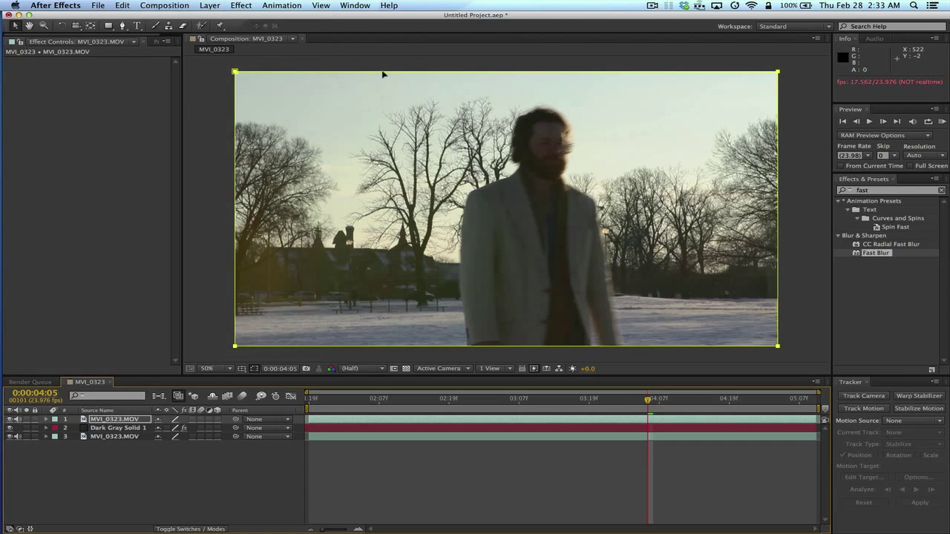
At 2:23, drag the mask's vertices around the walking man, then return to 1:19
left_click_drag(650, 405, 479, 402)
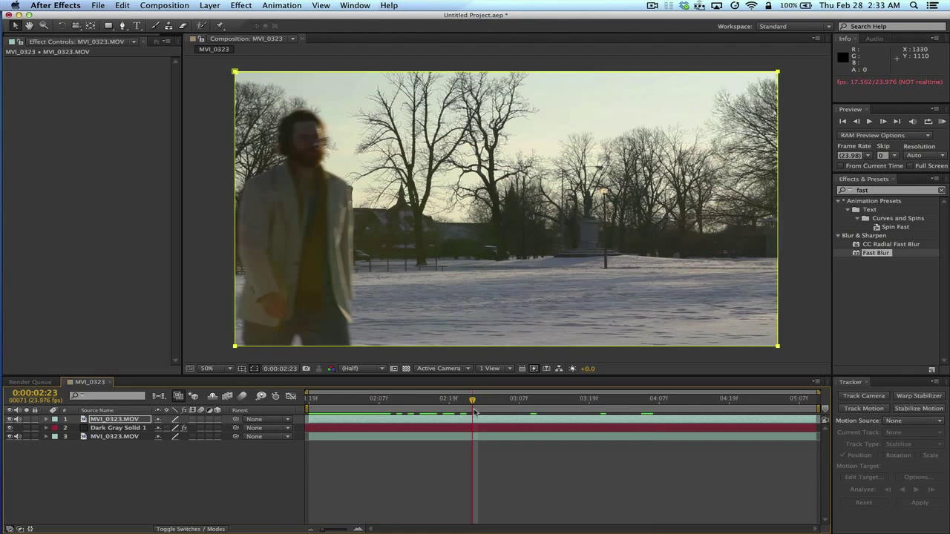
left_click(840, 6)
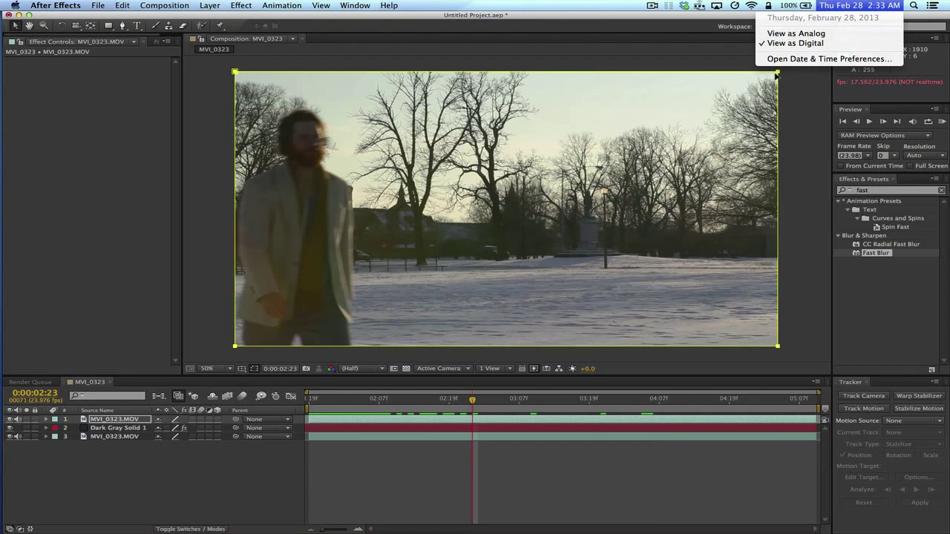
left_click(779, 74)
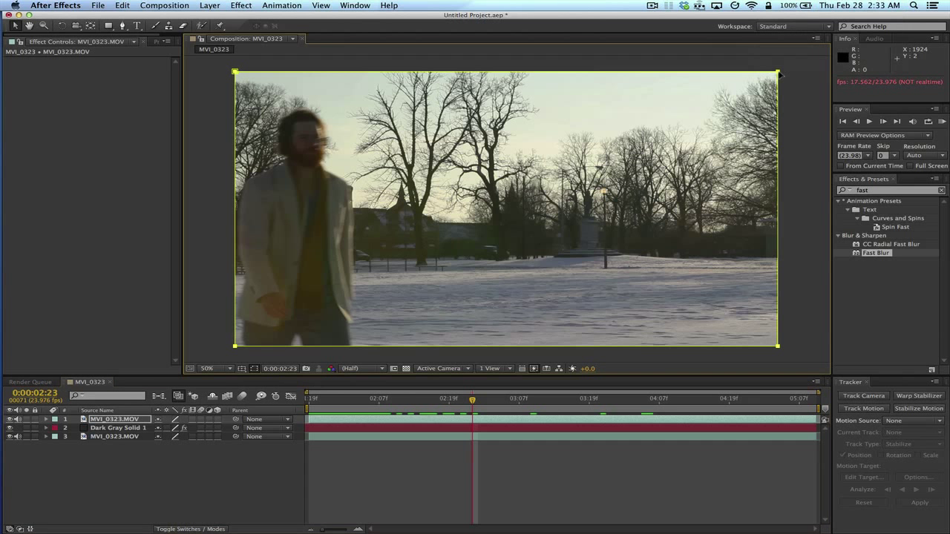
left_click_drag(779, 74, 342, 106)
left_click(774, 79)
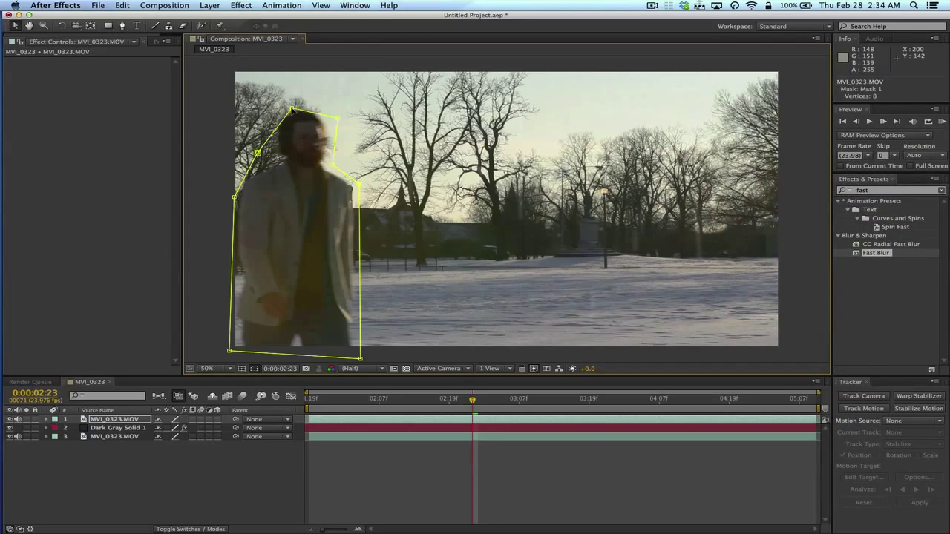
left_click_drag(297, 111, 288, 103)
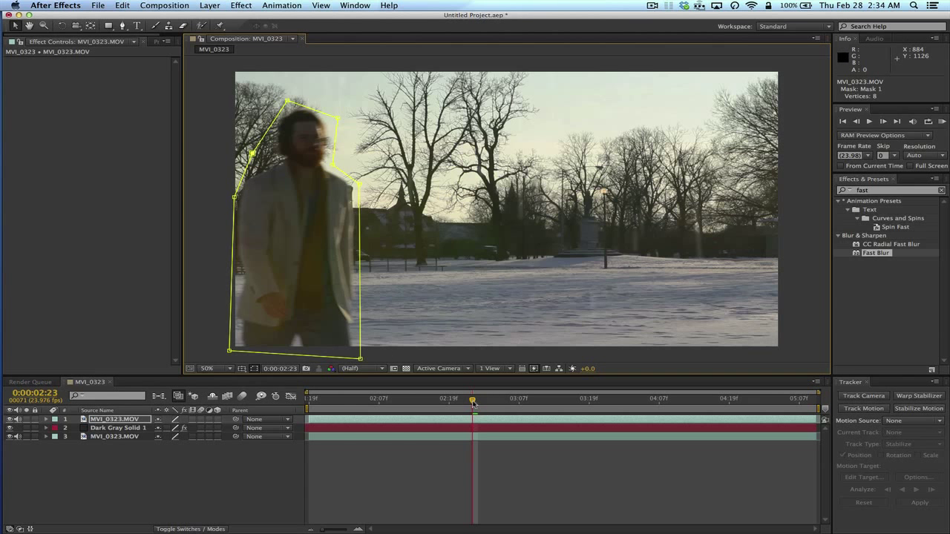
left_click_drag(473, 404, 297, 398)
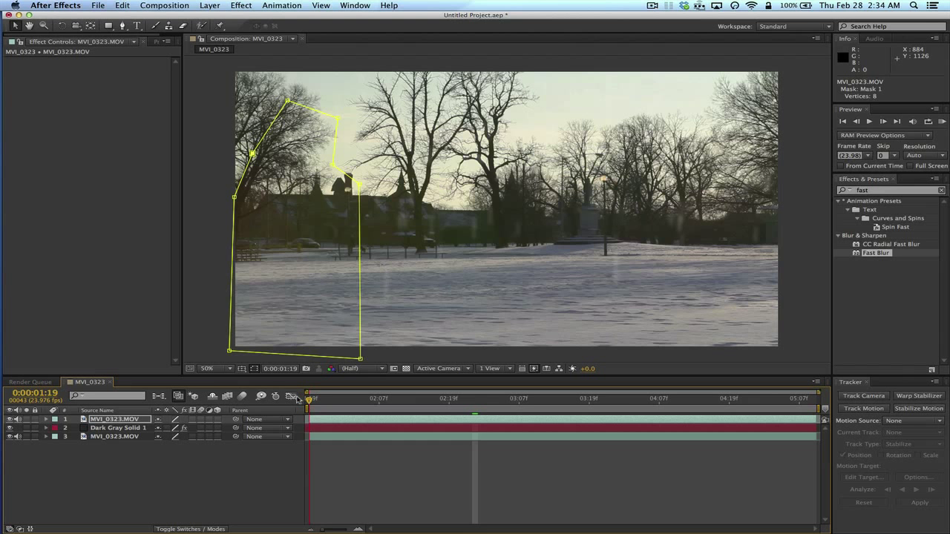
In the Layer viewer, enable mask keyframing and move Mask 1 onto the man through 0:00:03:03
double_click(91, 424)
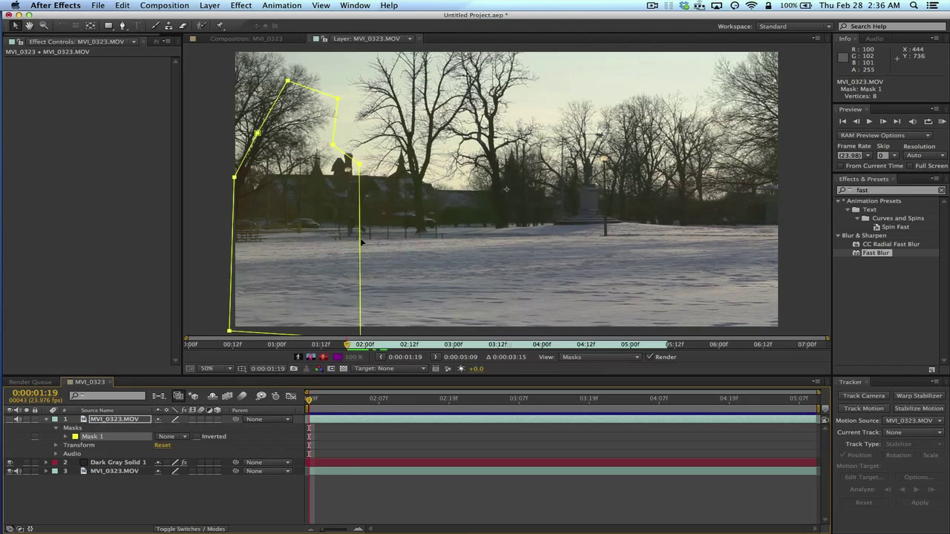
left_click_drag(350, 238, 234, 233)
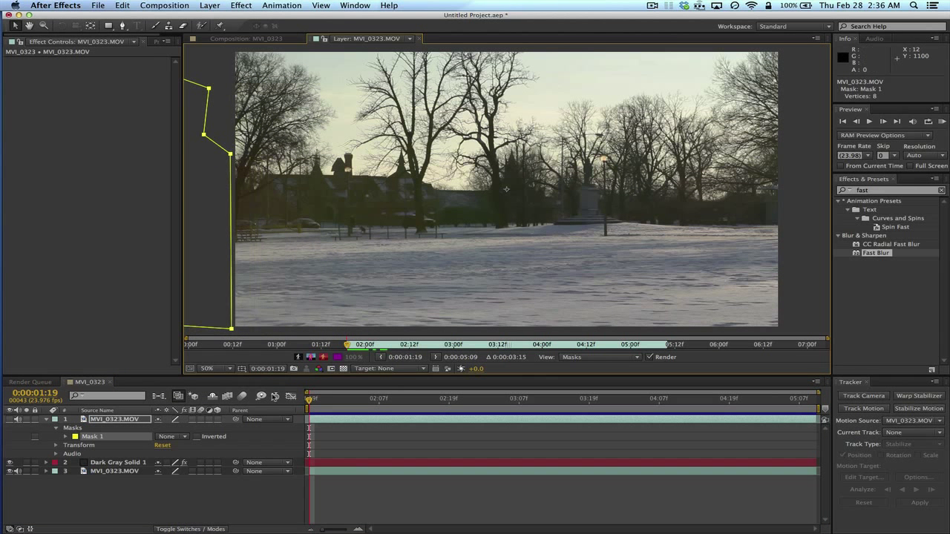
left_click(275, 397)
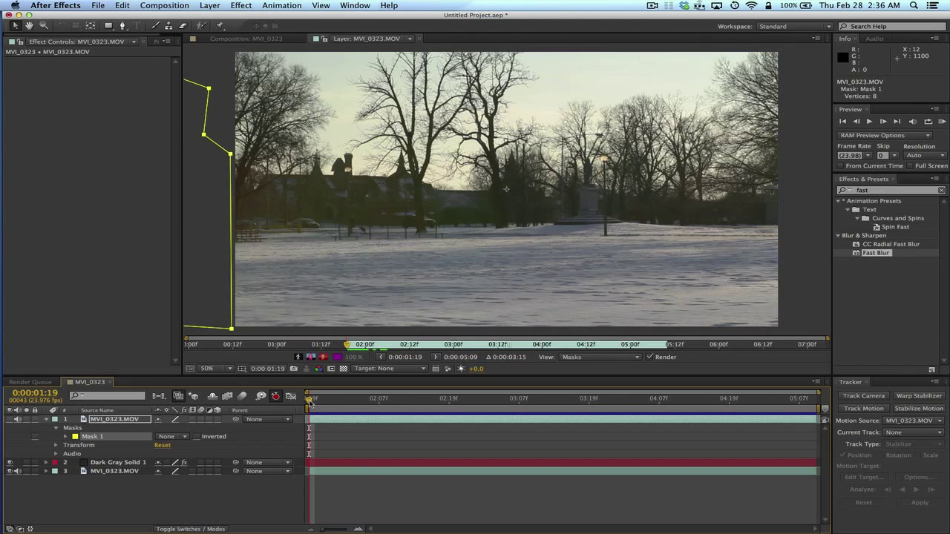
left_click_drag(310, 401, 379, 403)
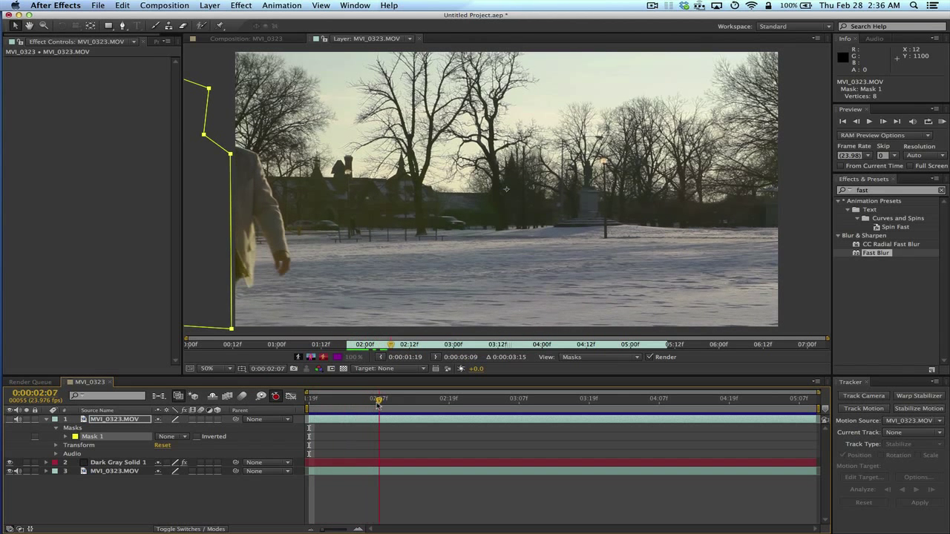
left_click_drag(232, 237, 296, 243)
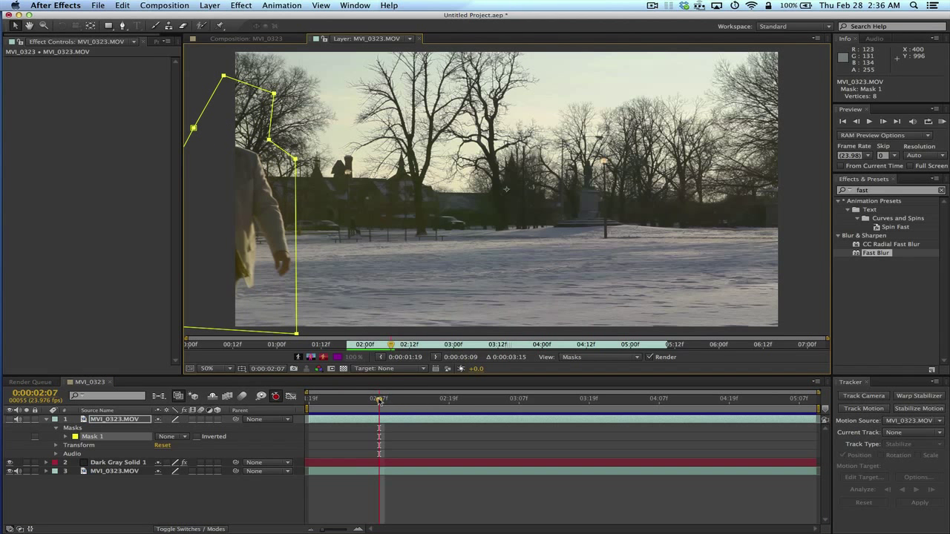
left_click_drag(379, 400, 495, 408)
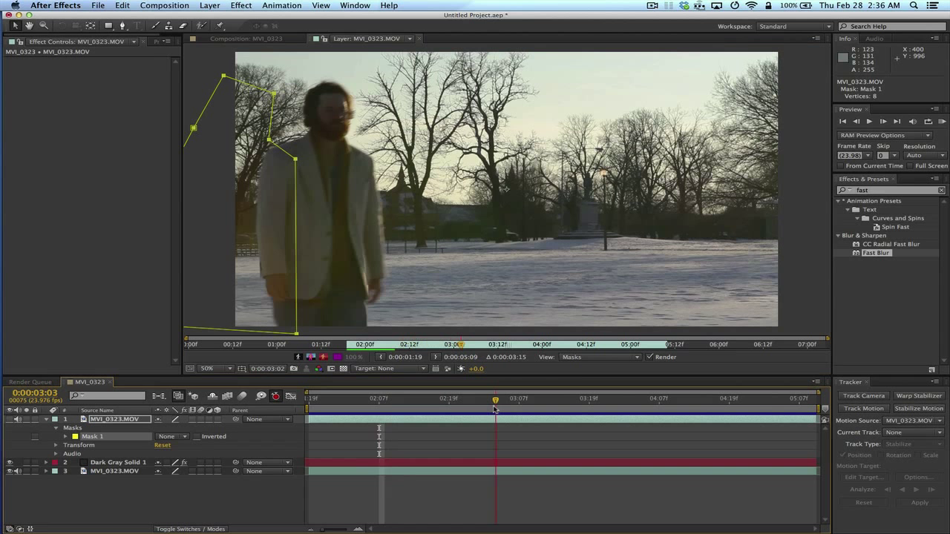
left_click_drag(297, 243, 392, 237)
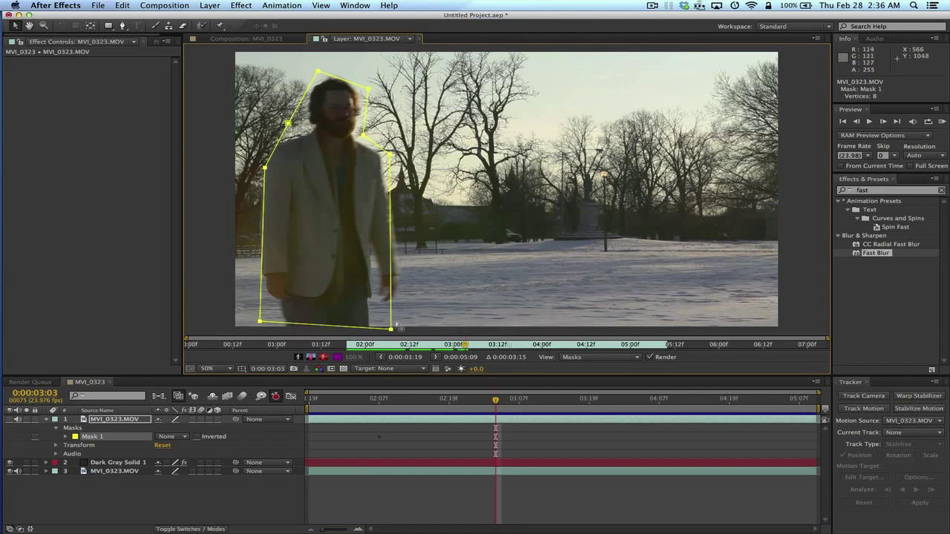
Keyframe Mask 1 following the man at 3:17, 4:11, 5:01 and the final frame
left_click_drag(496, 401, 577, 407)
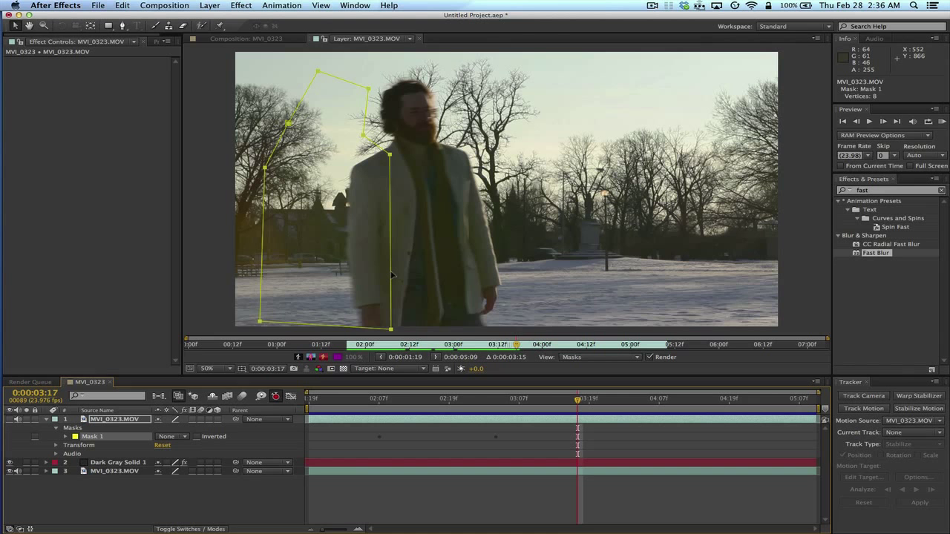
left_click_drag(392, 275, 475, 275)
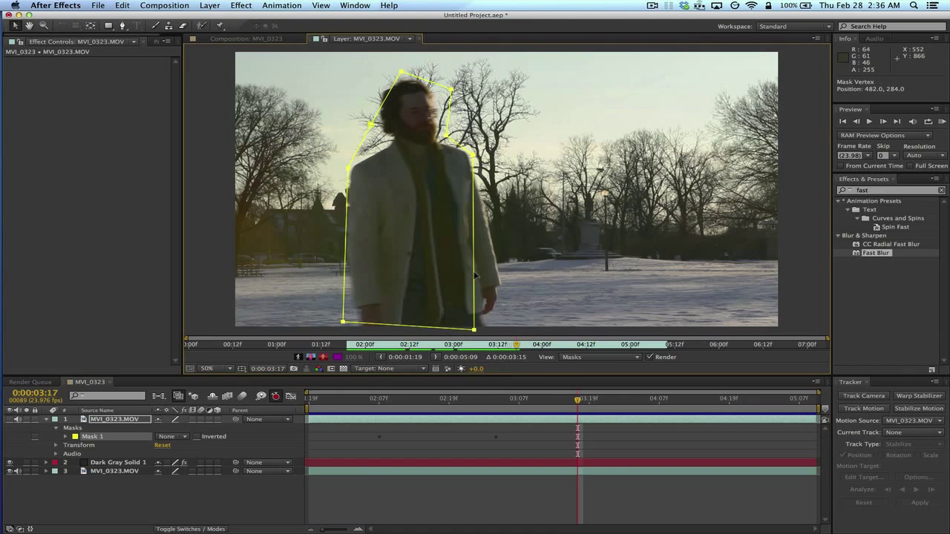
left_click_drag(579, 403, 683, 403)
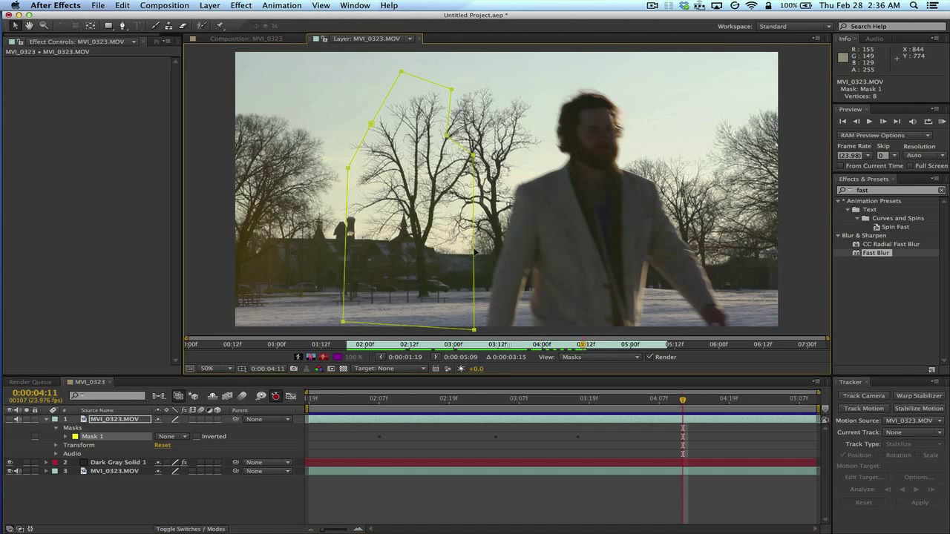
left_click_drag(476, 252, 653, 267)
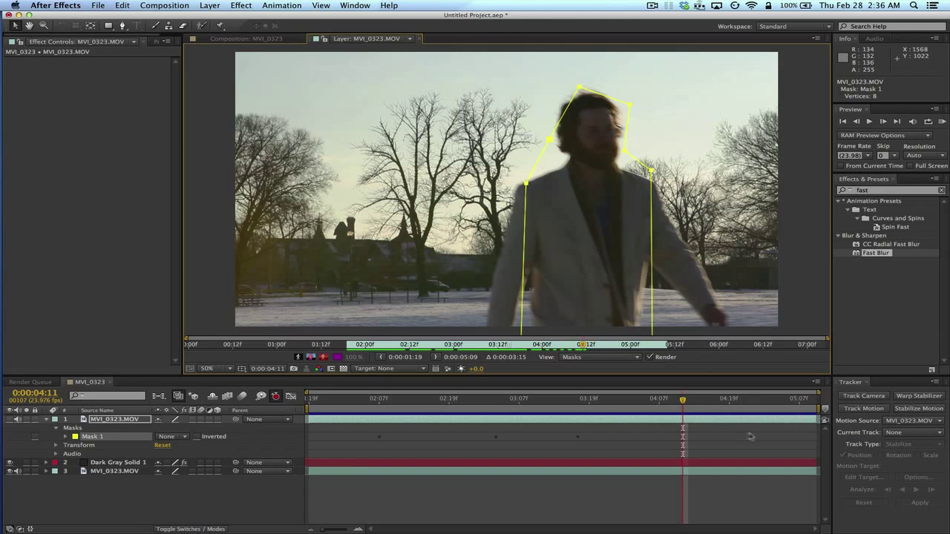
left_click_drag(683, 402, 764, 402)
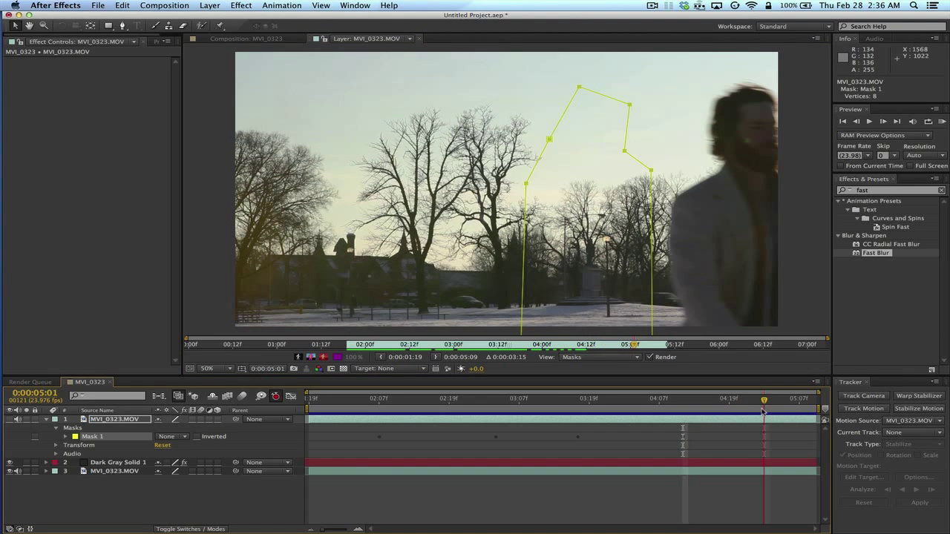
left_click_drag(652, 249, 799, 240)
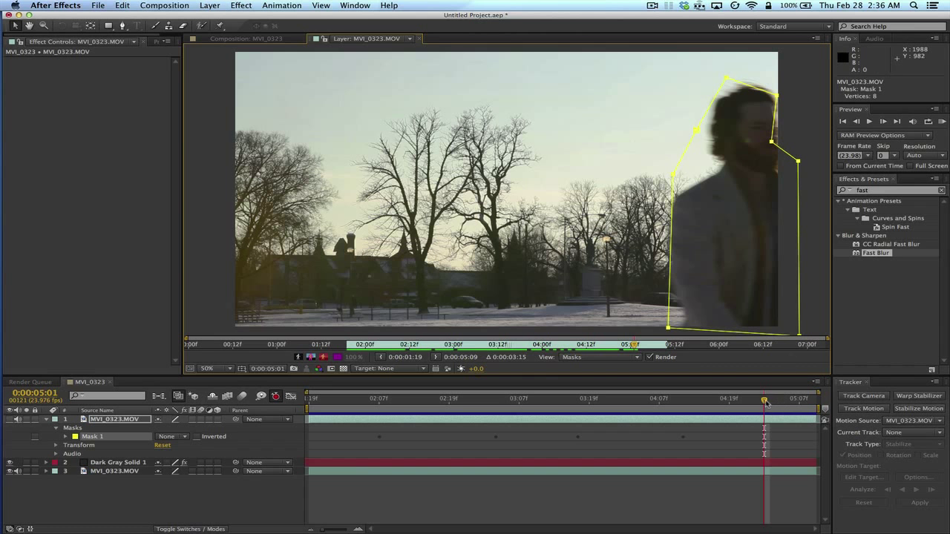
left_click_drag(767, 403, 811, 402)
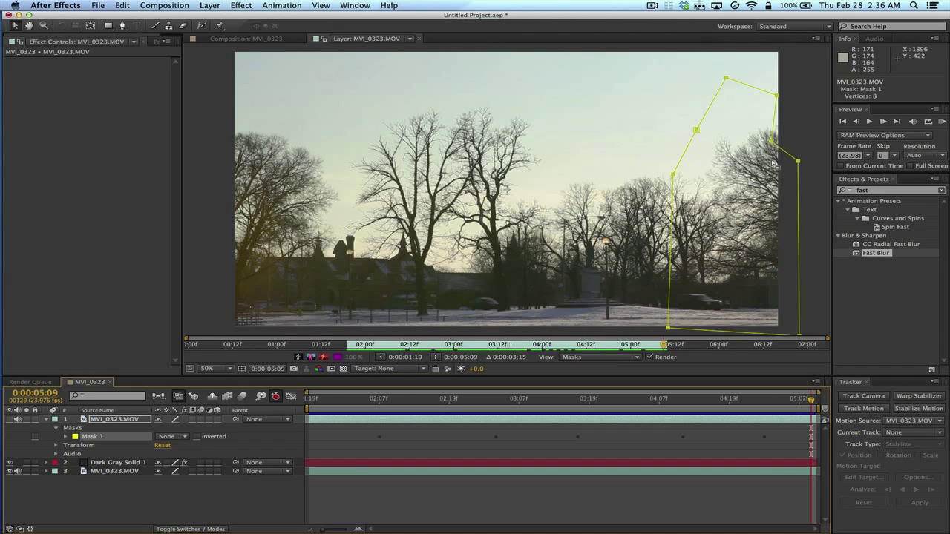
left_click_drag(672, 236, 788, 243)
Preview the masked footage several times, then collapse the top MVI_0323.MOV layer's properties
key("space")
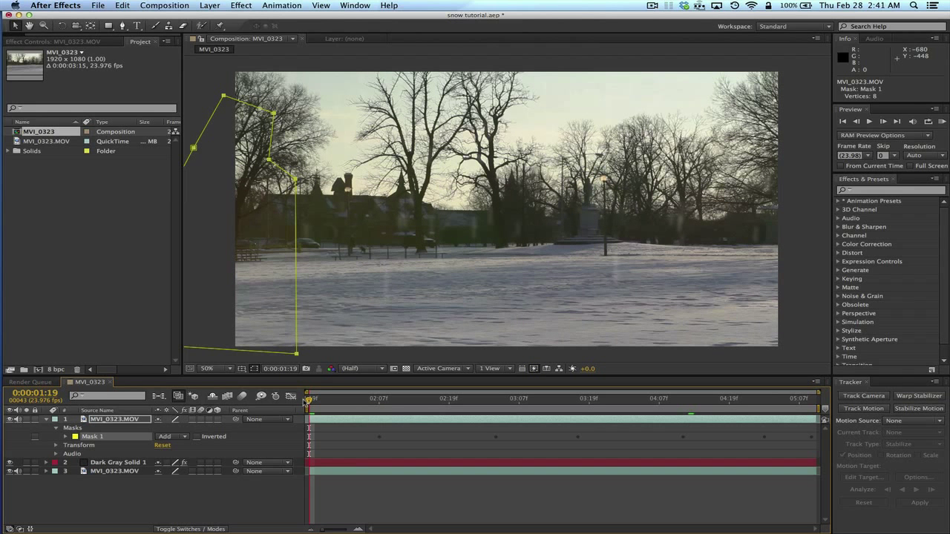
key("space")
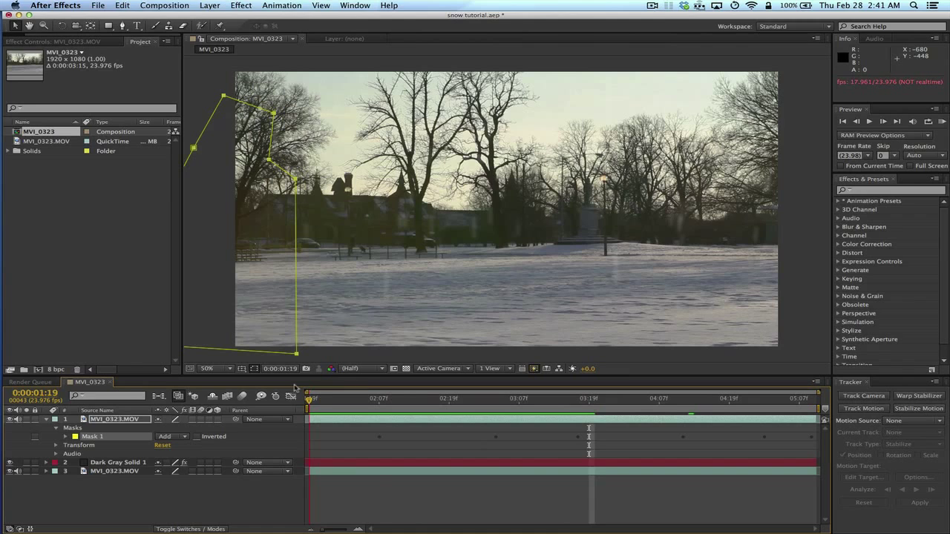
key("space")
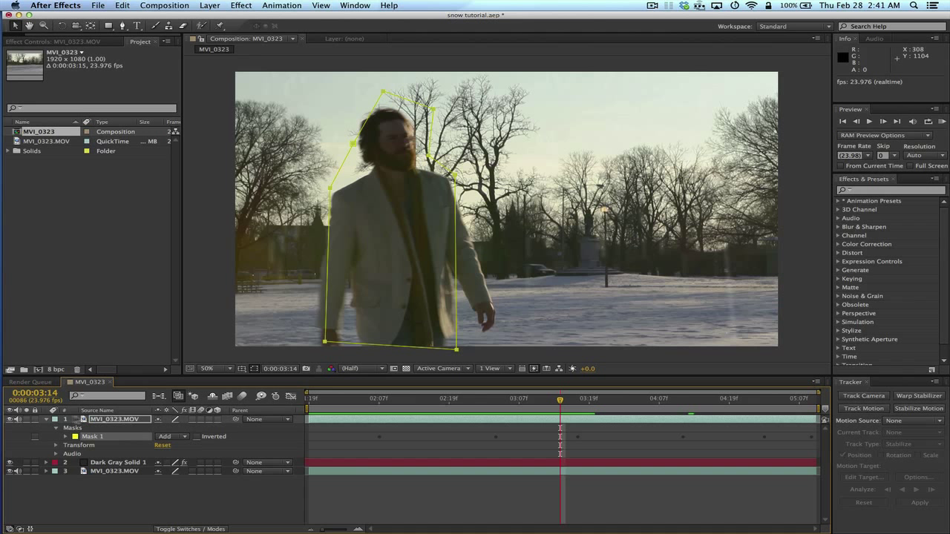
left_click(47, 420)
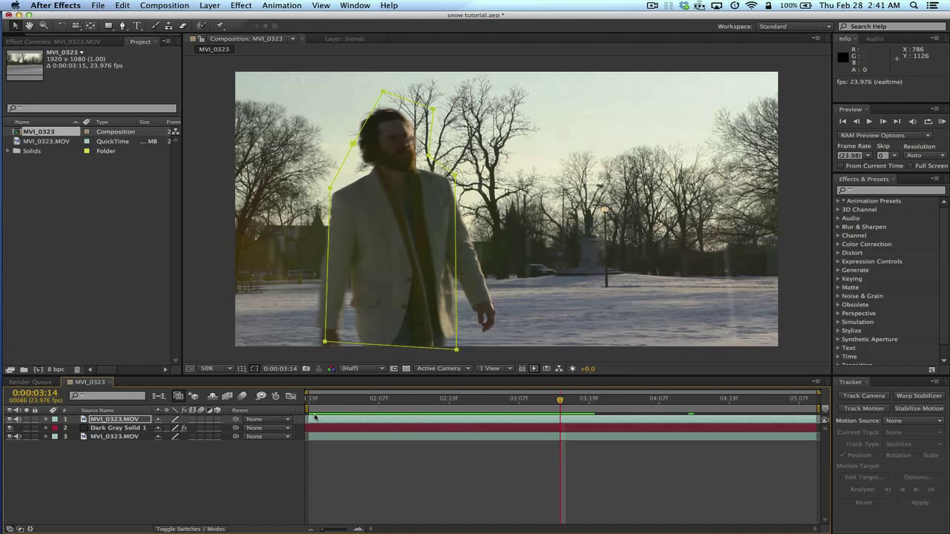
Preview the composition from the start of the clip
left_click(129, 438)
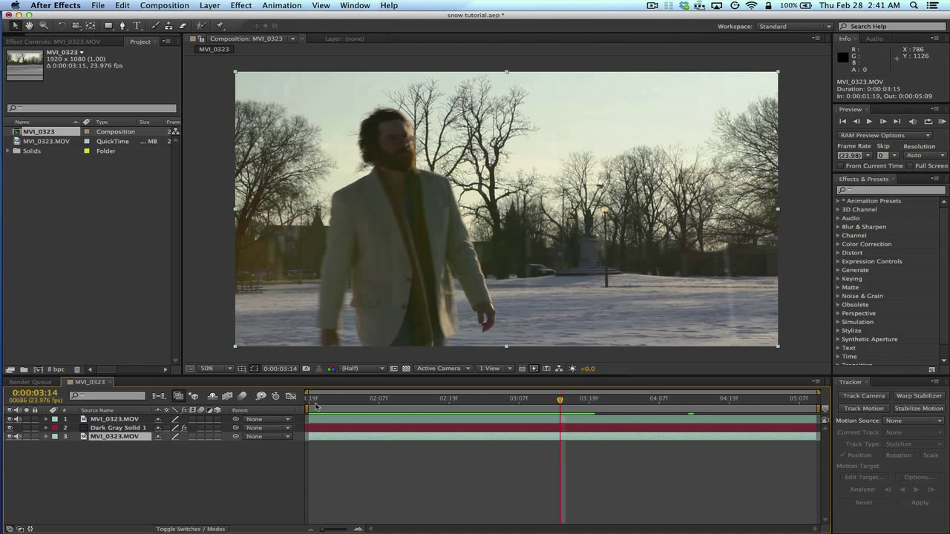
left_click_drag(338, 399, 293, 399)
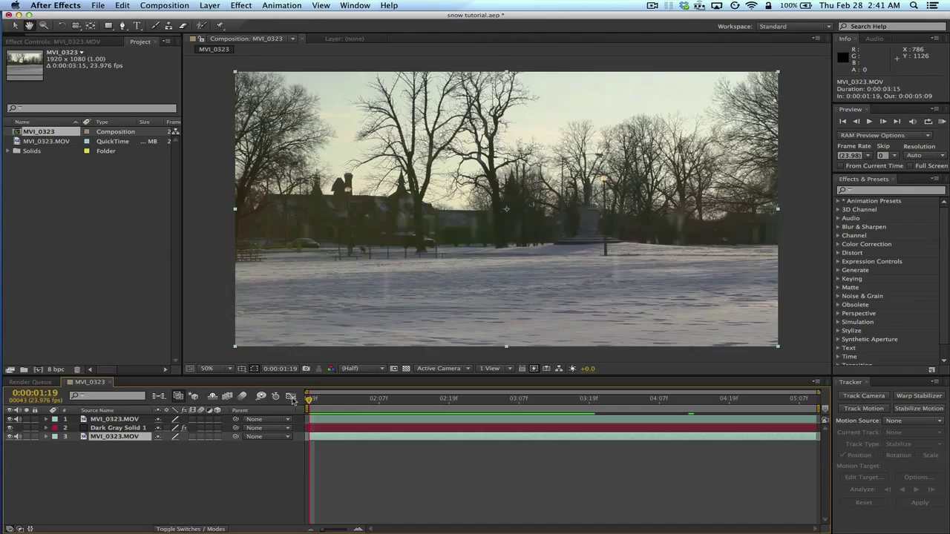
key("space")
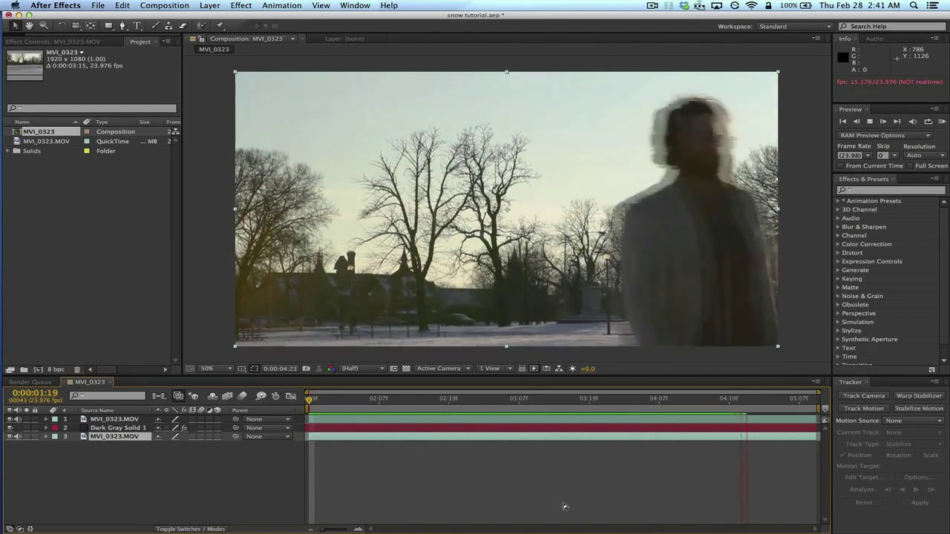
key("space")
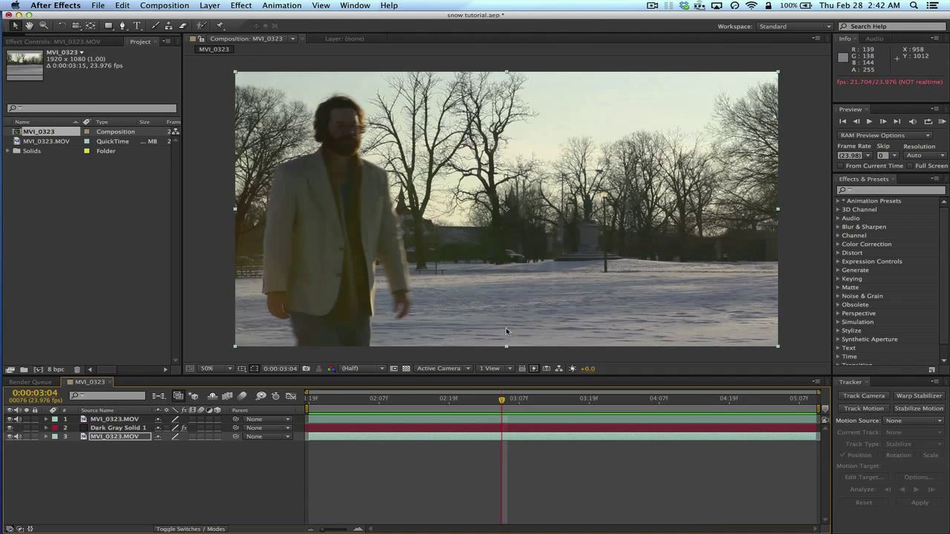
left_click_drag(503, 401, 303, 405)
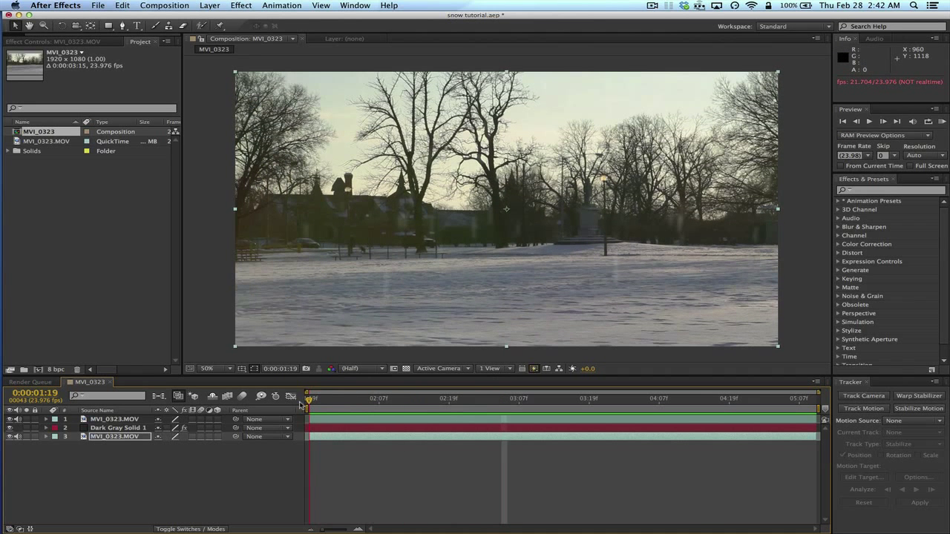
Duplicate Dark Gray Solid 1 with Cmd+D and move the copy to the top of the stack
left_click(122, 428)
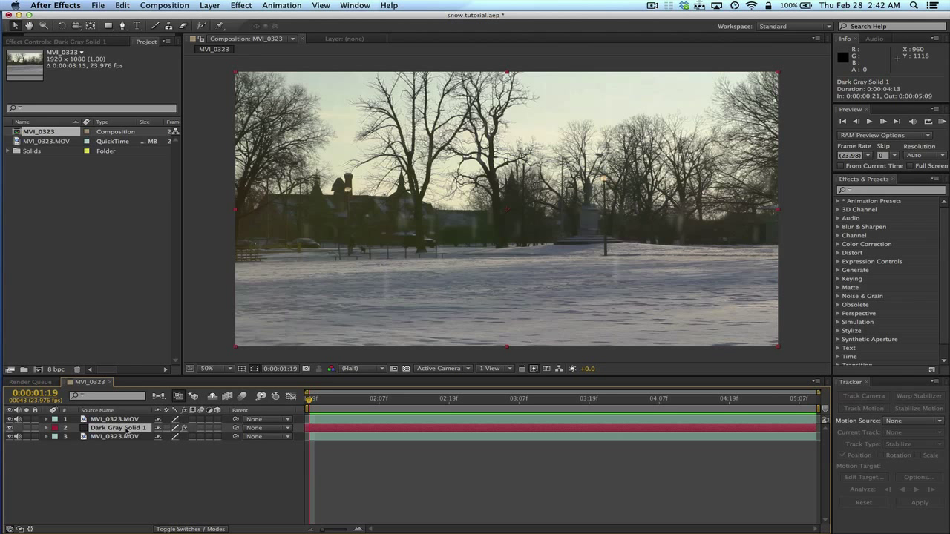
key("super+d")
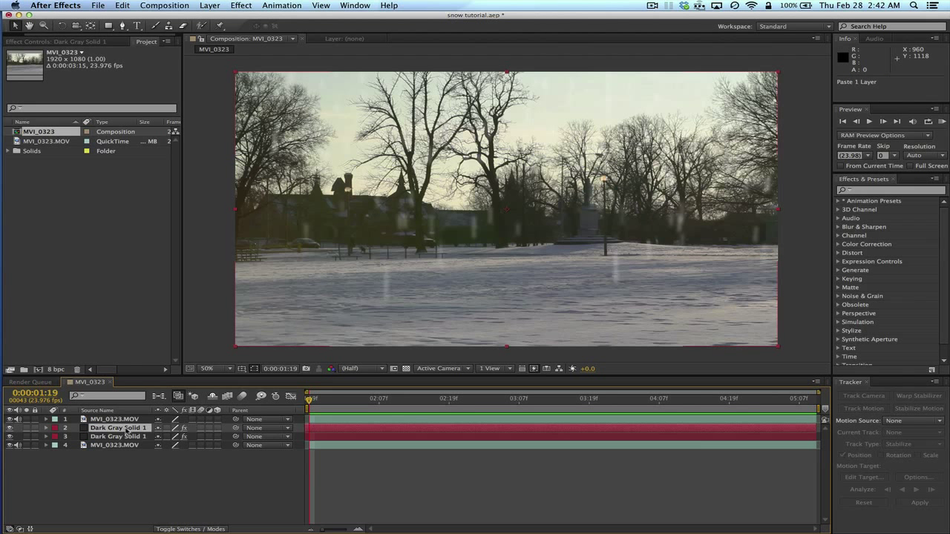
left_click_drag(129, 428, 133, 421)
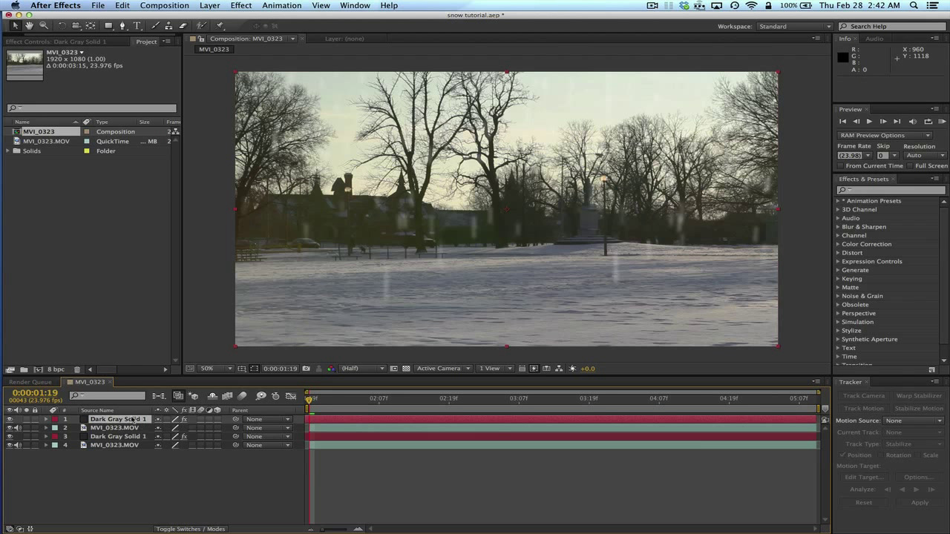
left_click_drag(349, 403, 525, 400)
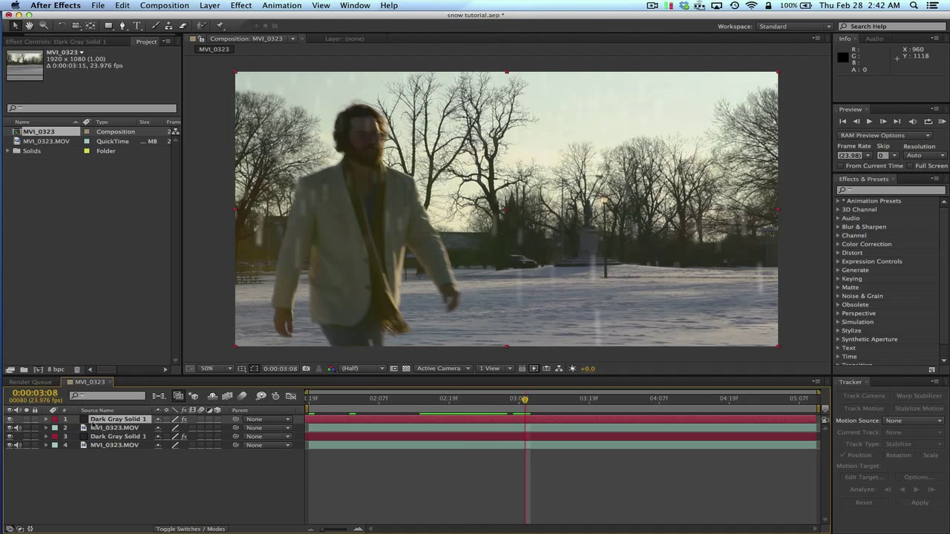
Expand the top snow copy's Effects and open CC Particle World in Effect Controls
left_click(47, 419)
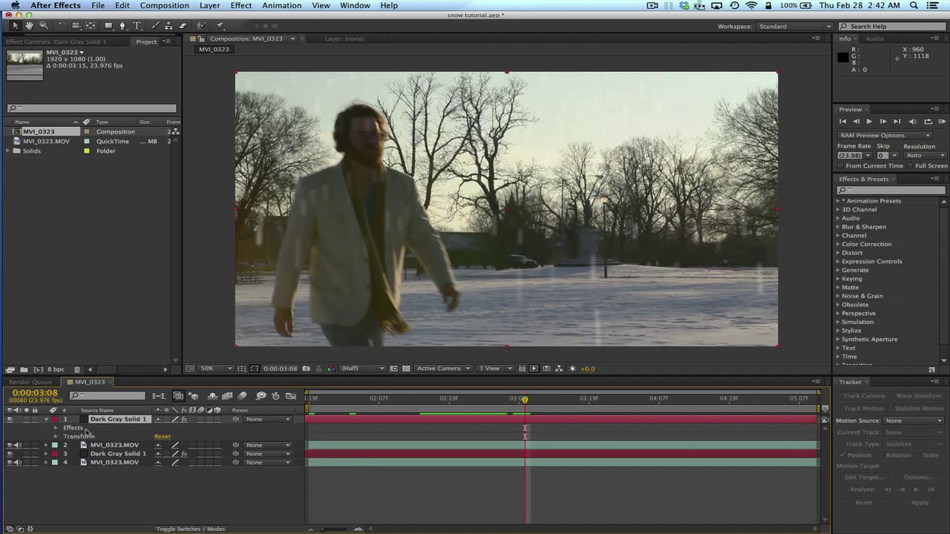
left_click(56, 429)
left_click(95, 438)
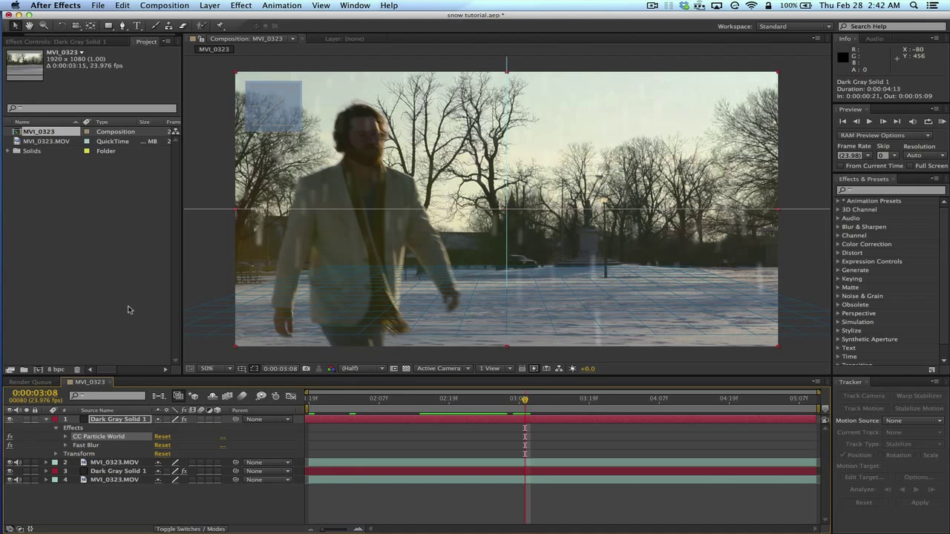
double_click(99, 438)
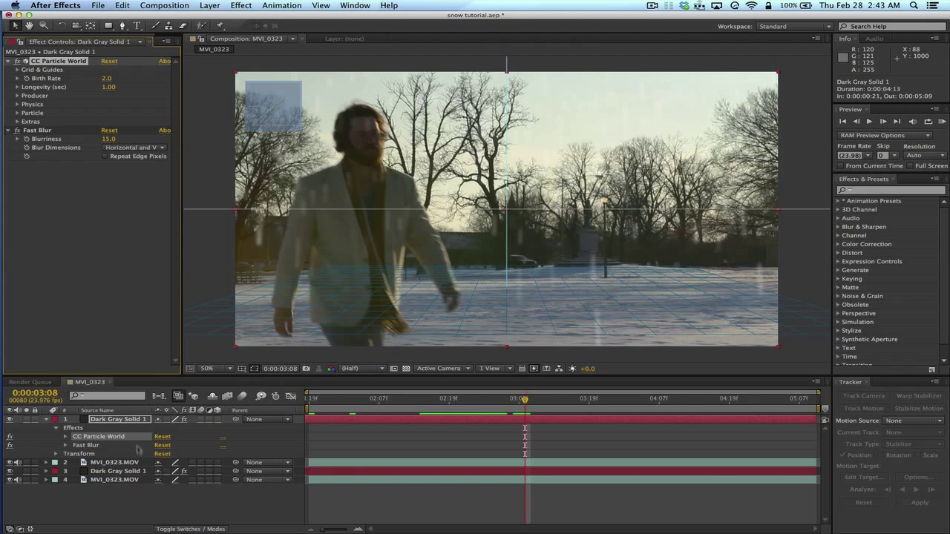
left_click(11, 475)
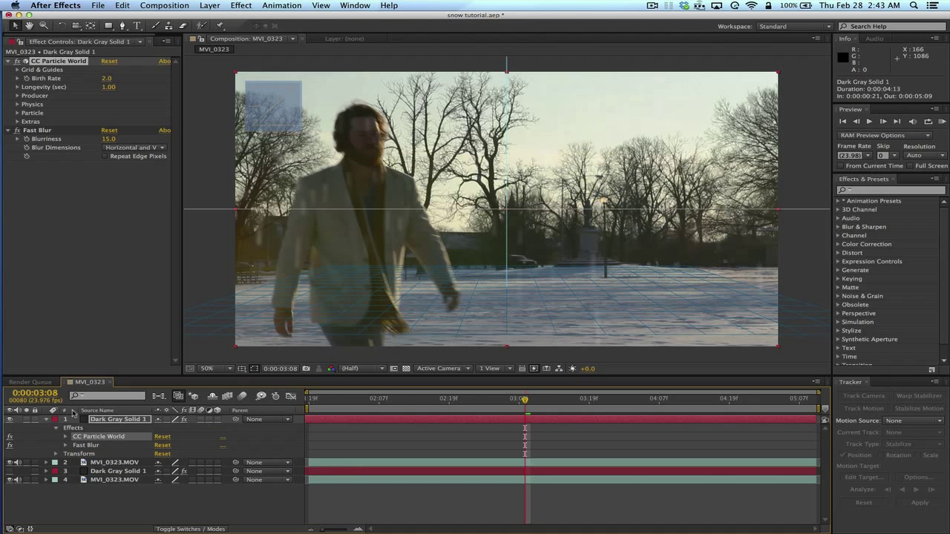
Set Particle Type to TriPolygon and raise Fast Blur Blurriness to 31, previewing the result
left_click(17, 114)
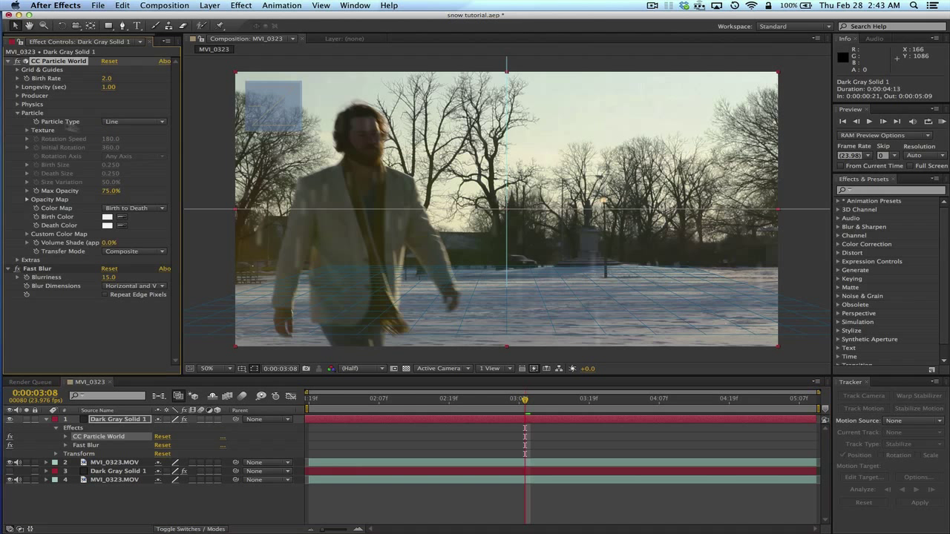
left_click(161, 122)
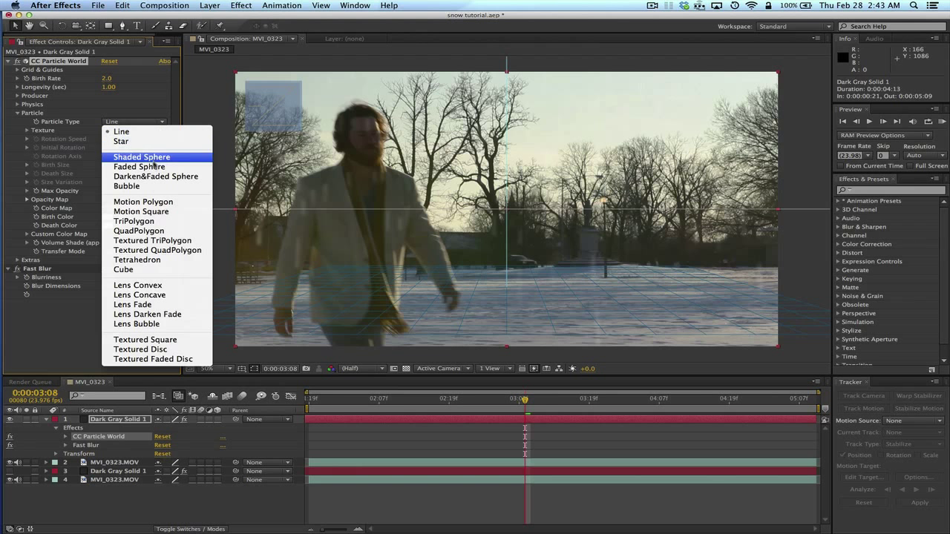
left_click(157, 222)
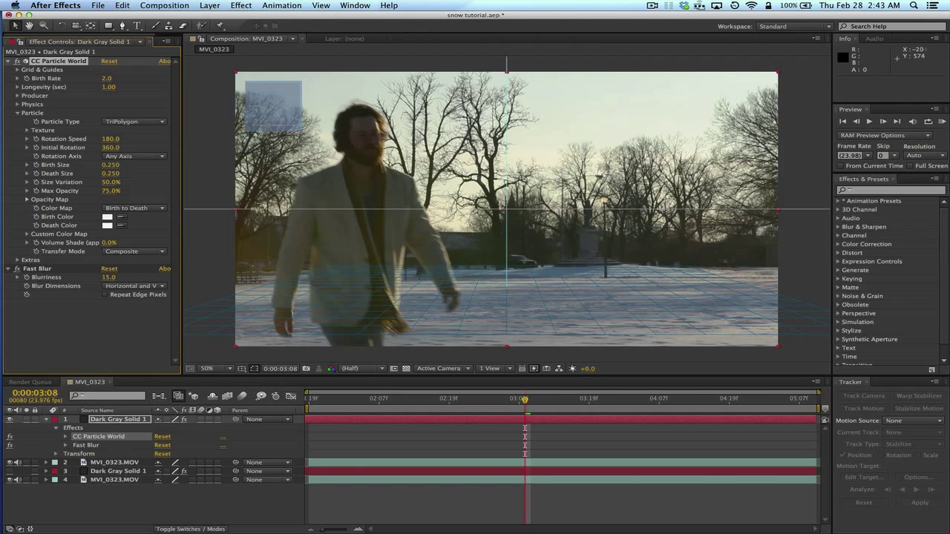
key("space")
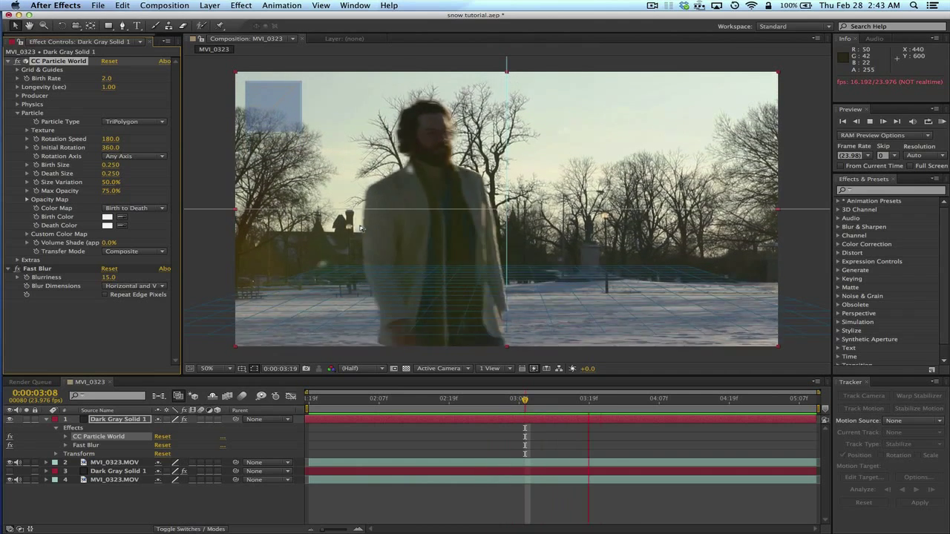
key("space")
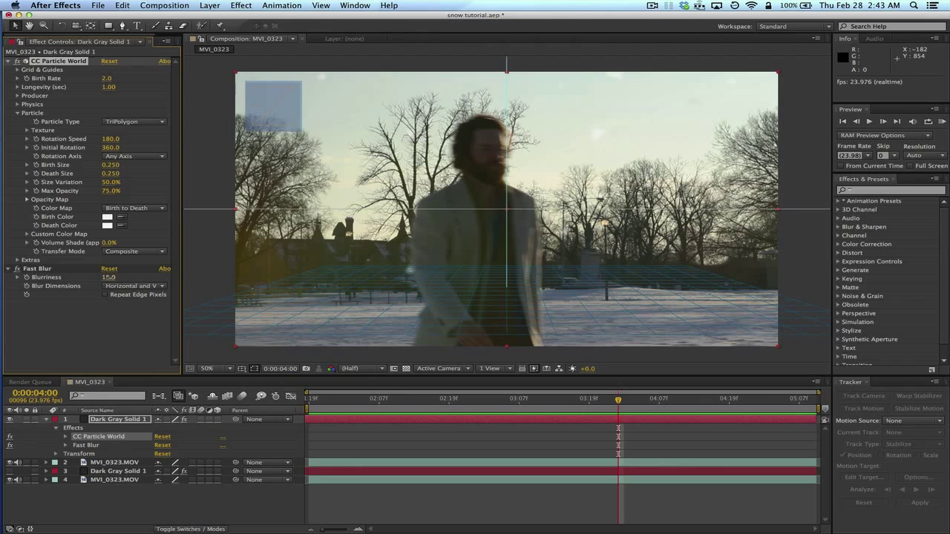
left_click_drag(110, 277, 116, 277)
key("space")
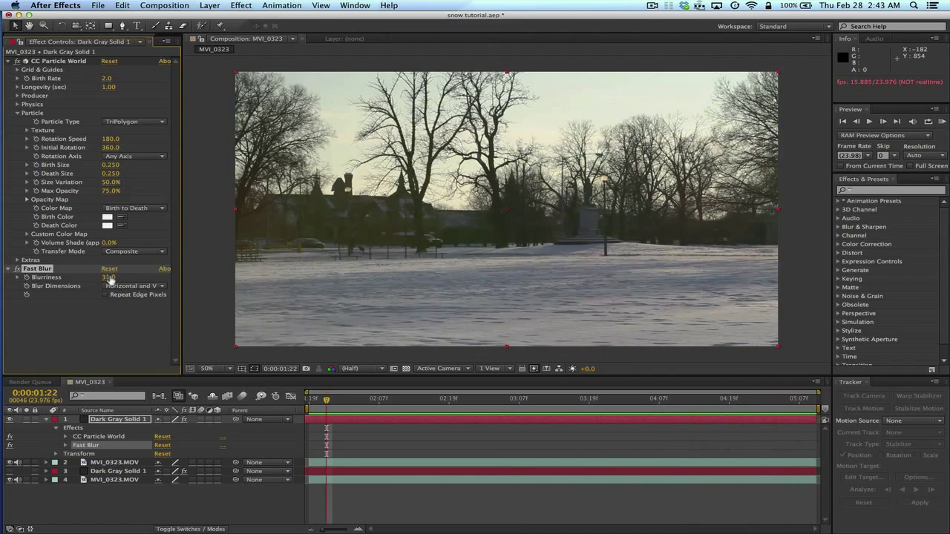
Collapse Particle, expand Producer, and raise Radius Z to 0.605 on the top snow copy
left_click(122, 283)
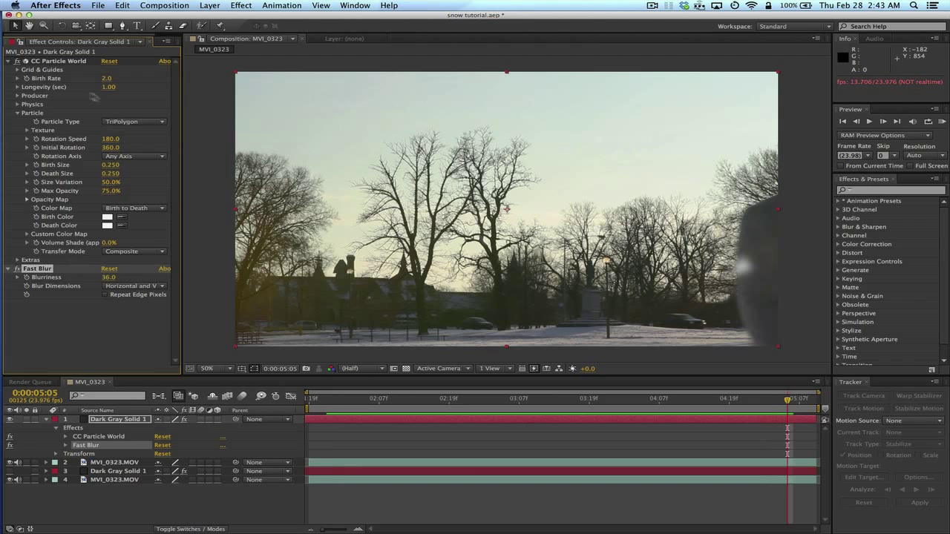
left_click(19, 113)
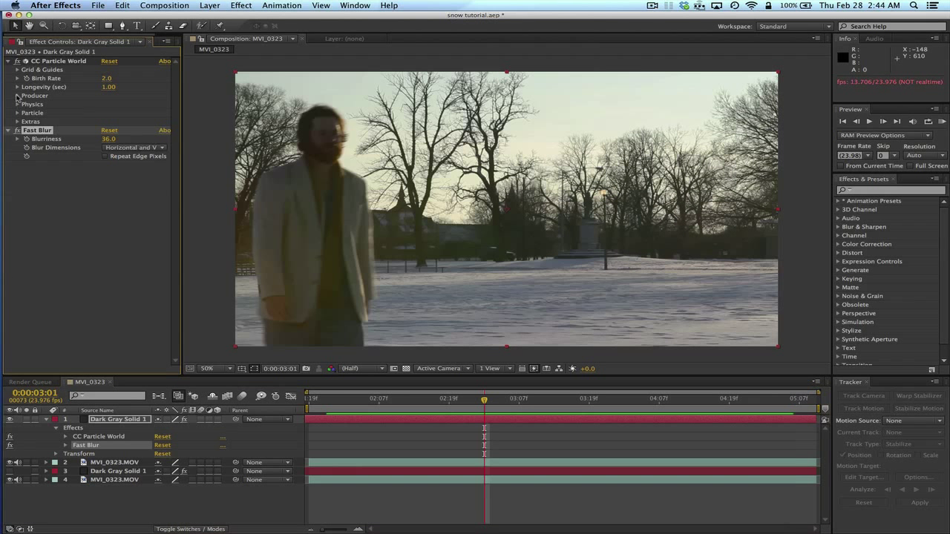
left_click(18, 97)
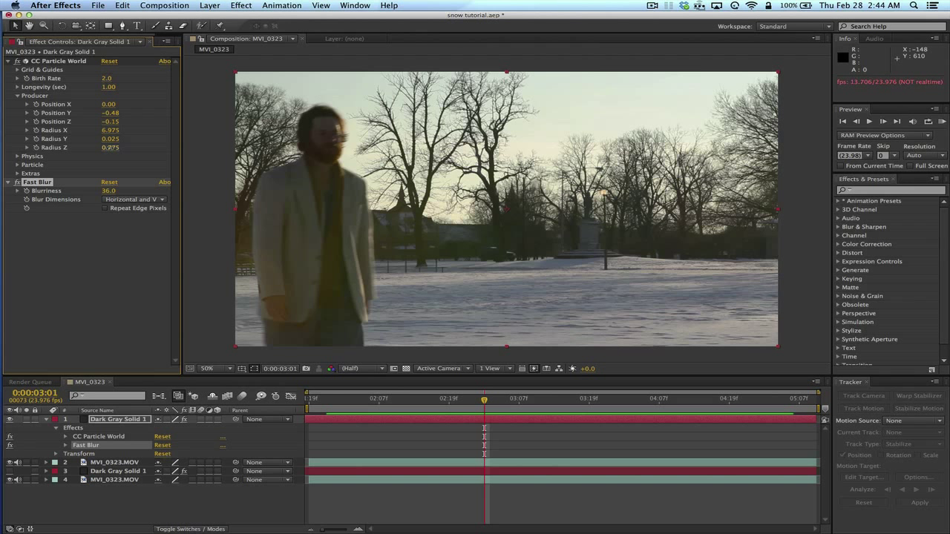
mouse_move(109, 147)
left_mouse_down()
mouse_move(128, 153)
mouse_move(118, 153)
left_mouse_up()
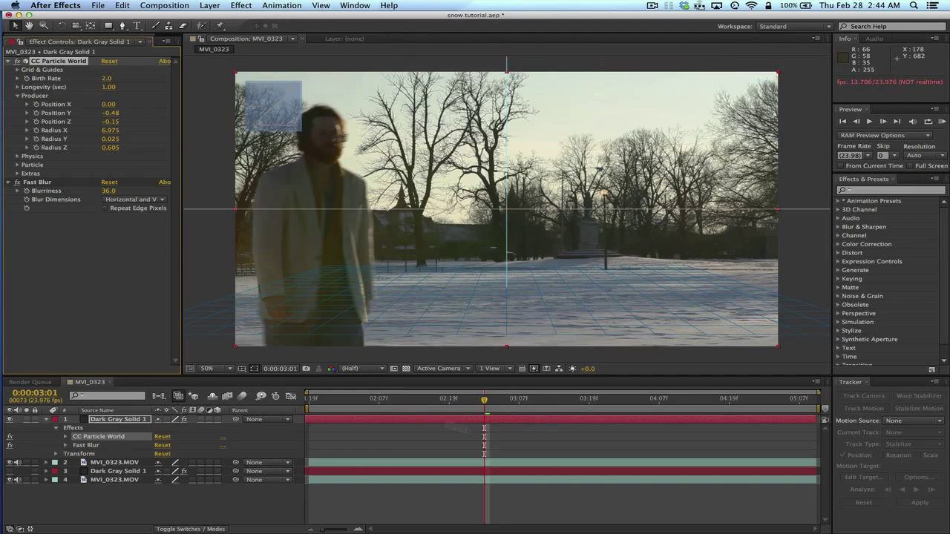
left_click_drag(379, 399, 572, 399)
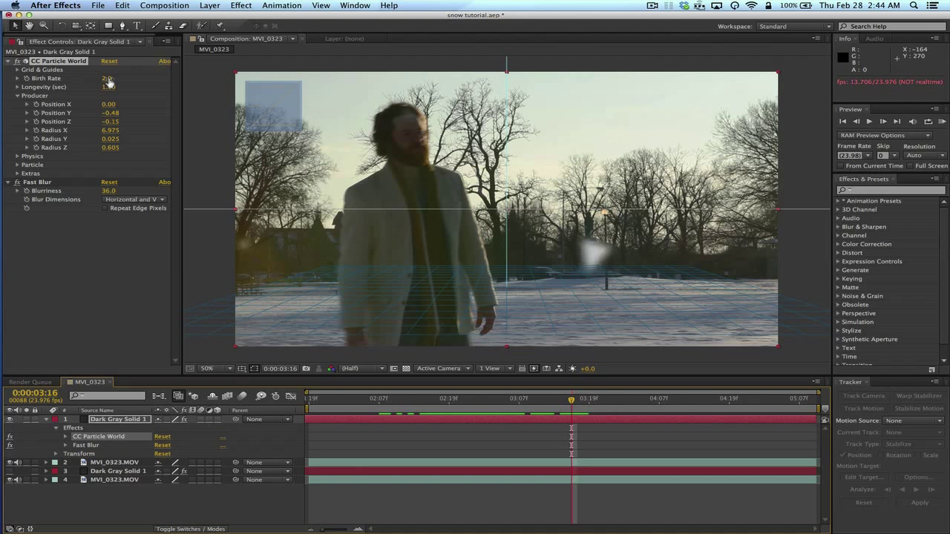
Raise the snow's Birth Rate for more flakes and preview the denser snow
left_click_drag(108, 80, 183, 77)
key("space")
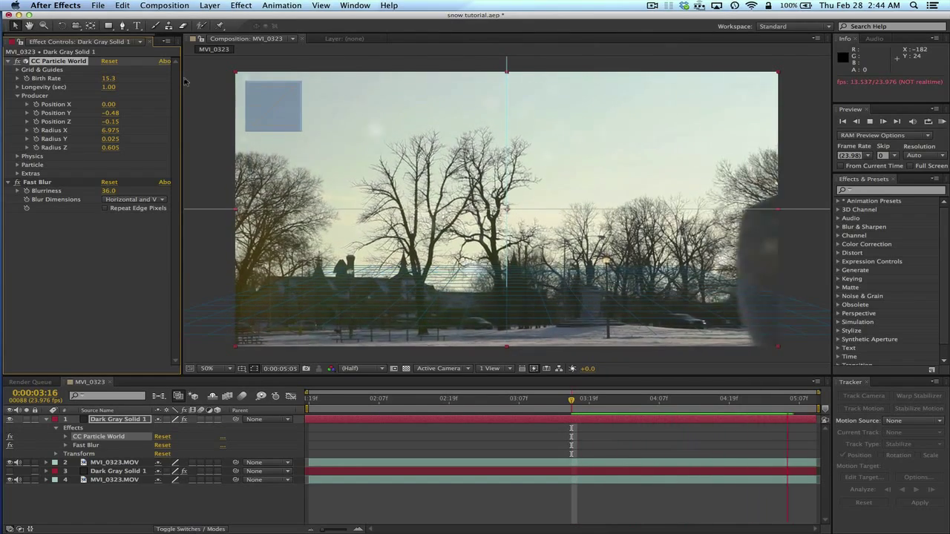
key("space")
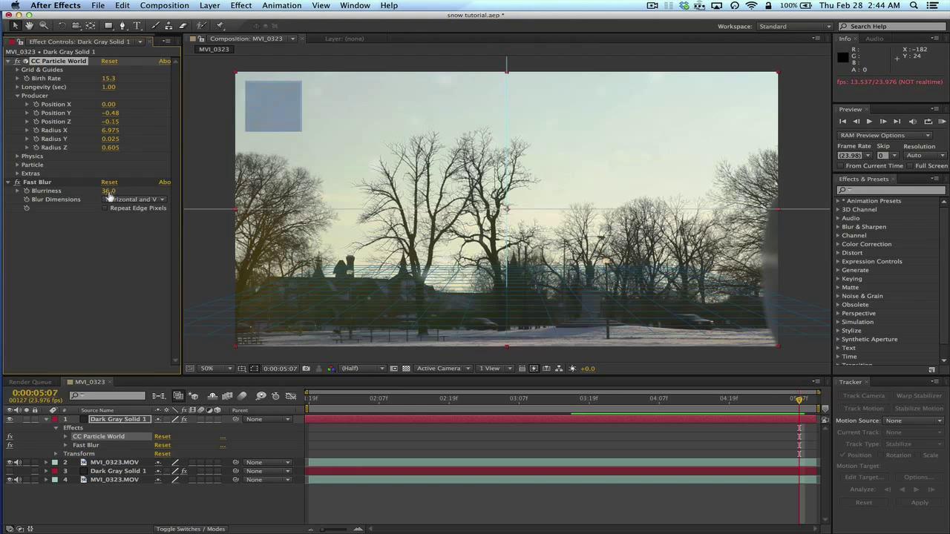
Increase Fast Blur Blurriness to 52.0 and preview the heavily blurred foreground snow
left_click_drag(108, 191, 114, 193)
key("space")
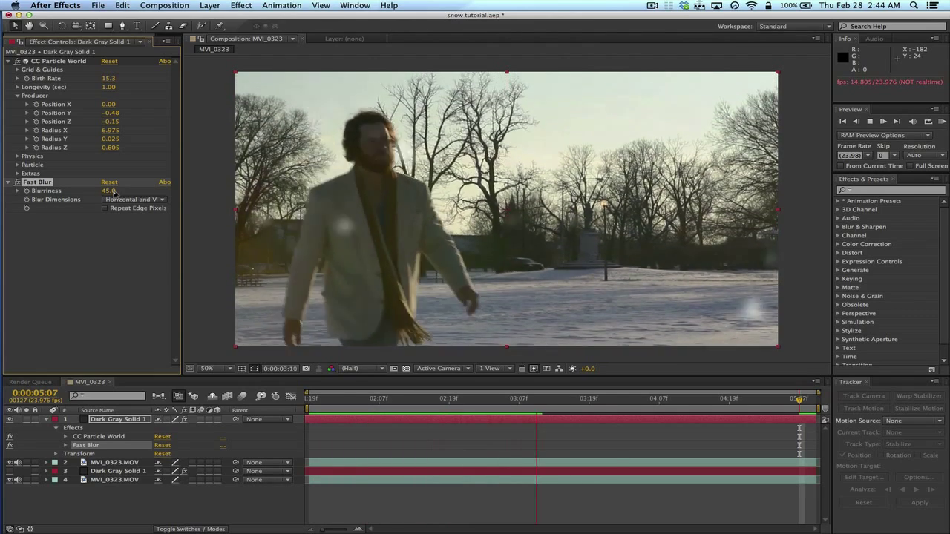
key("space")
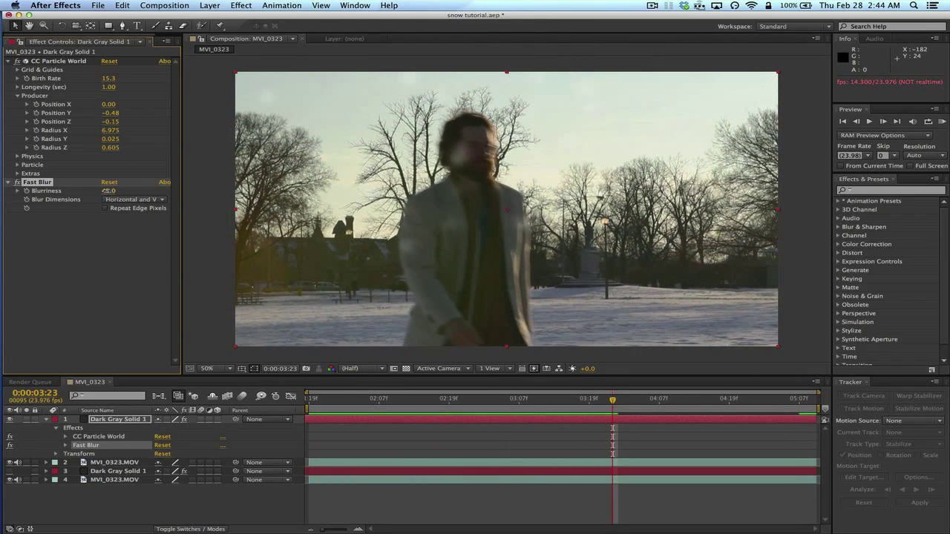
left_click_drag(110, 191, 112, 193)
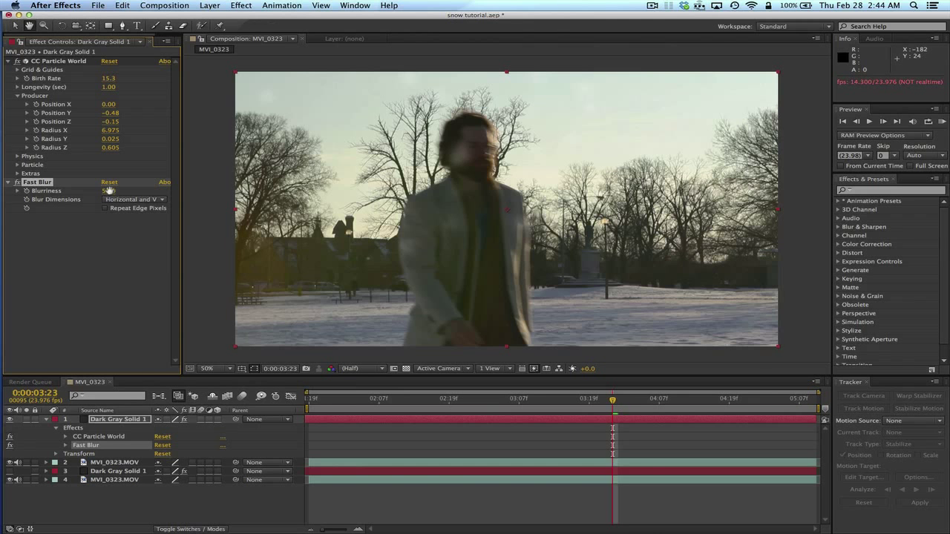
key("space")
key("space")
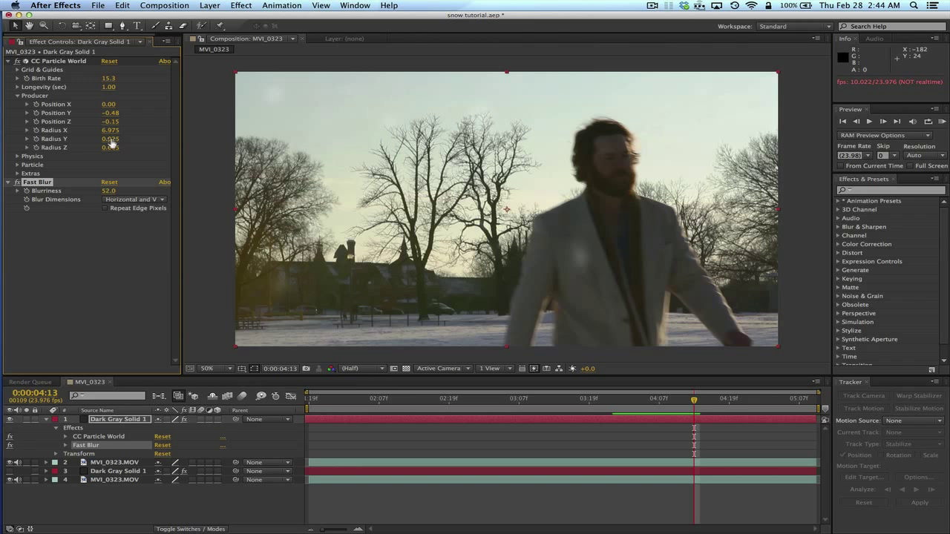
Set the Producer's Radius Y to 0.235 and Radius X to 9.735, then preview the wider snowfall
left_click_drag(110, 139, 113, 138)
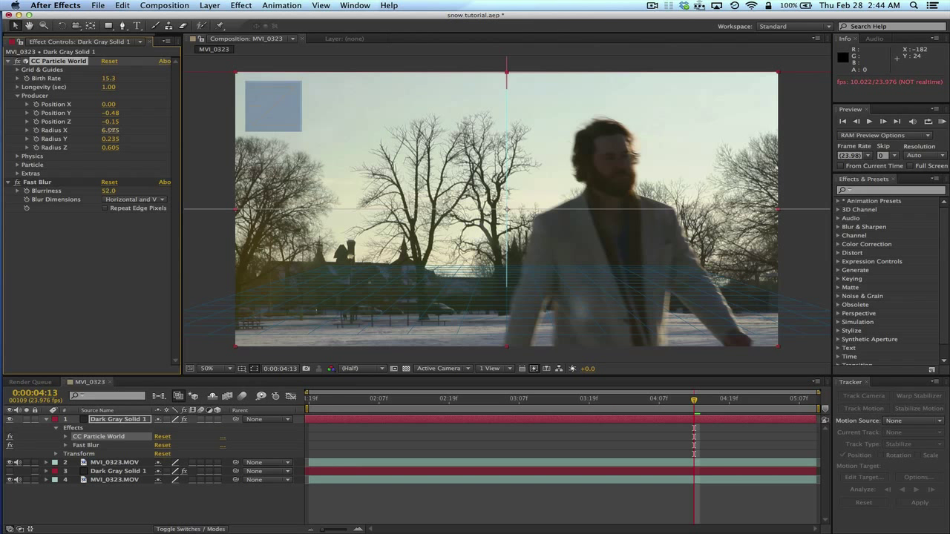
left_click_drag(109, 130, 237, 130)
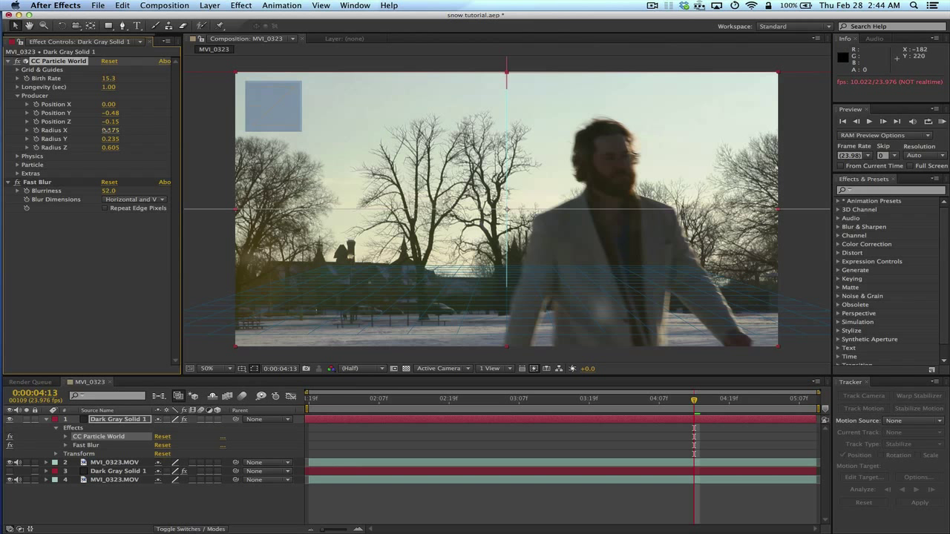
left_click_drag(105, 131, 150, 130)
key("space")
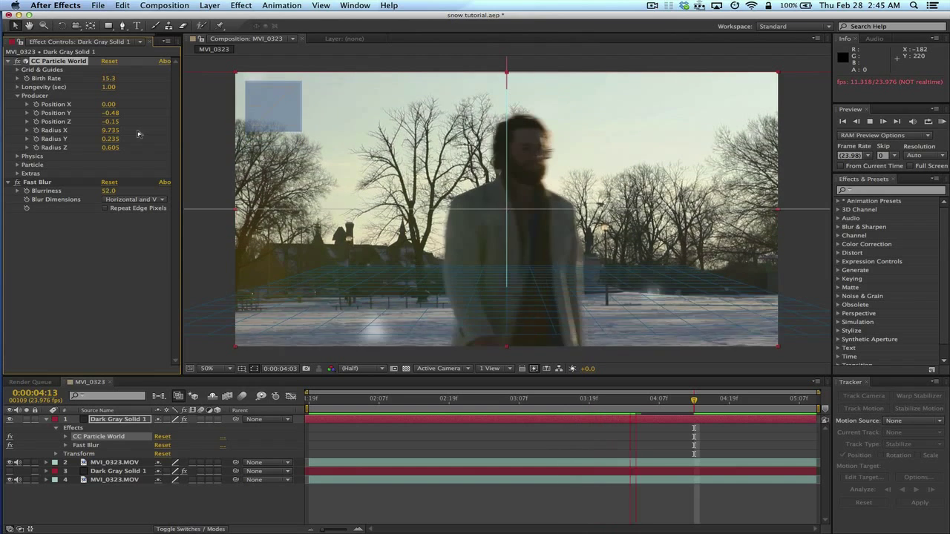
Stop playback, collapse the Producer and Fast Blur settings, and expand Physics
key("space")
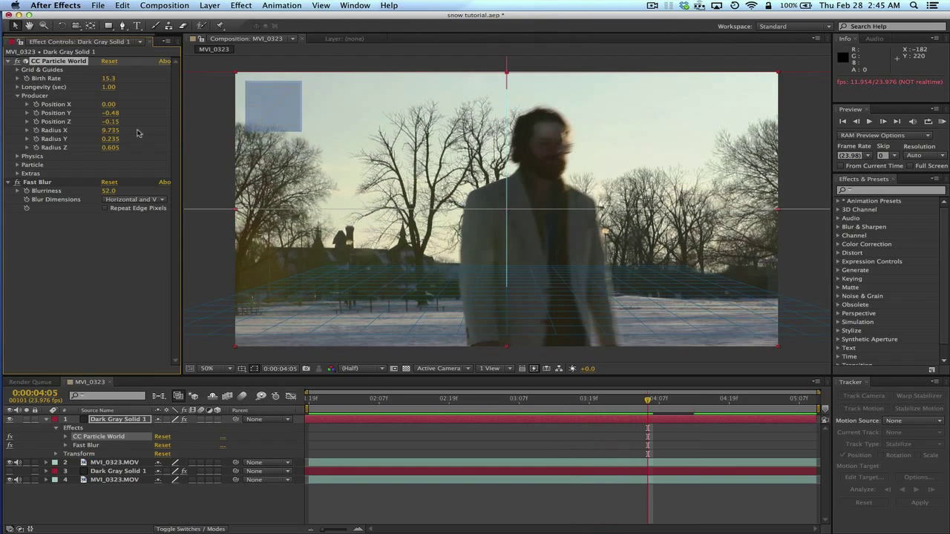
left_click(18, 96)
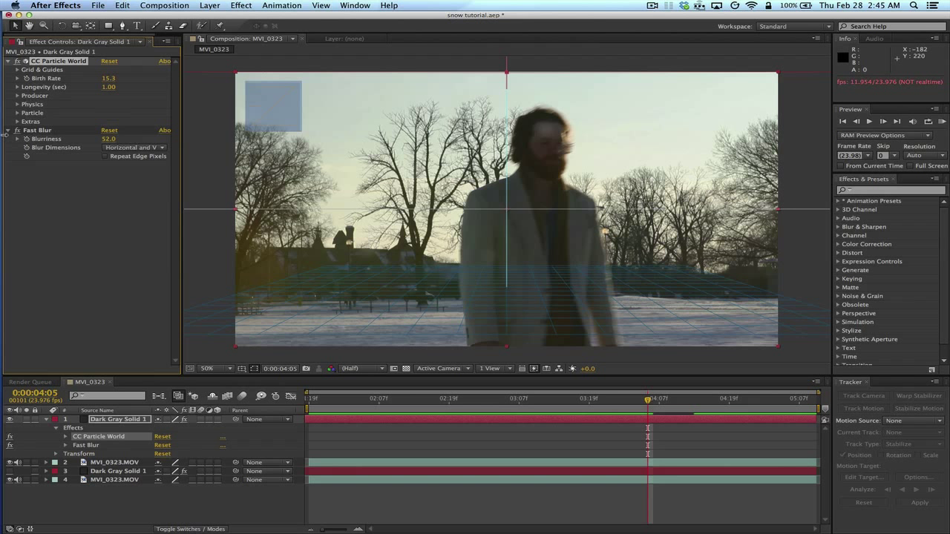
left_click(8, 131)
left_click(17, 105)
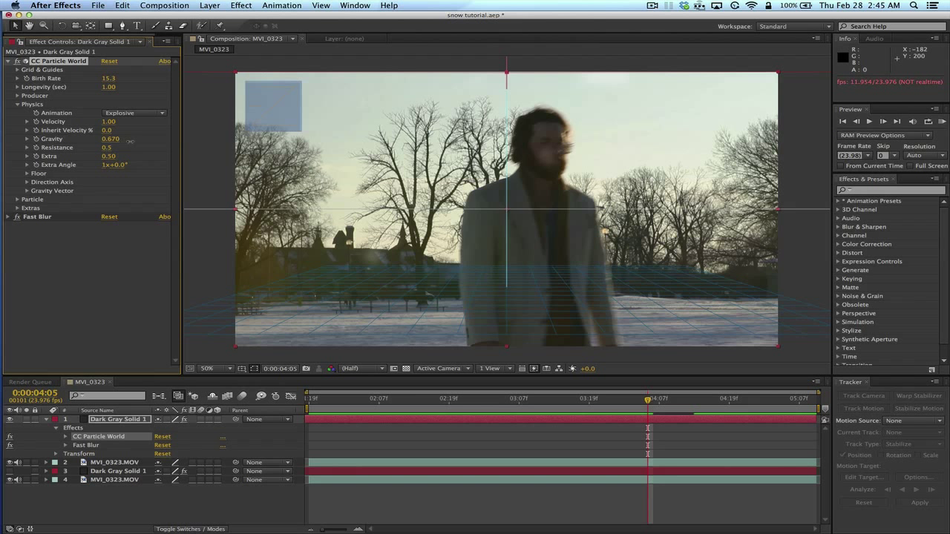
Raise Physics Gravity to 2.170 and preview the faster-falling snow
left_click_drag(109, 139, 193, 142)
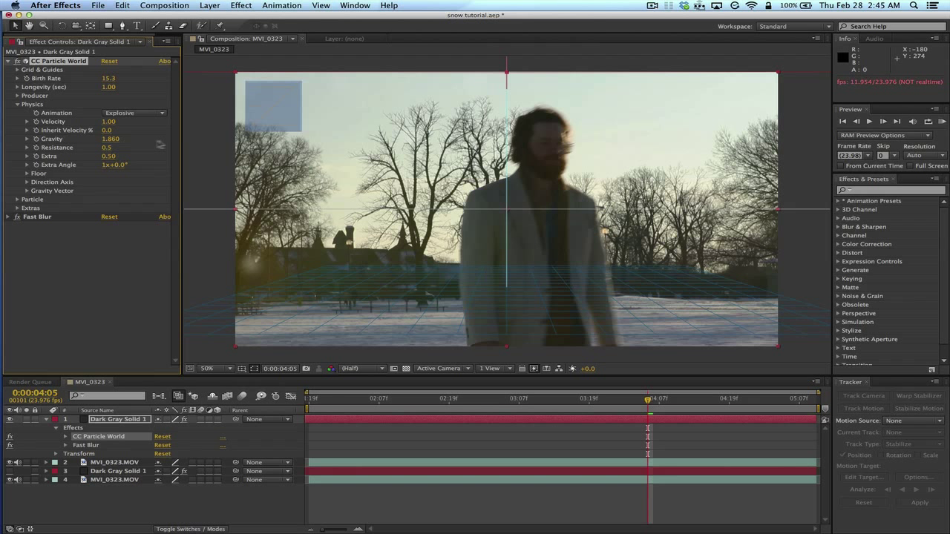
left_click_drag(111, 139, 128, 140)
key("space")
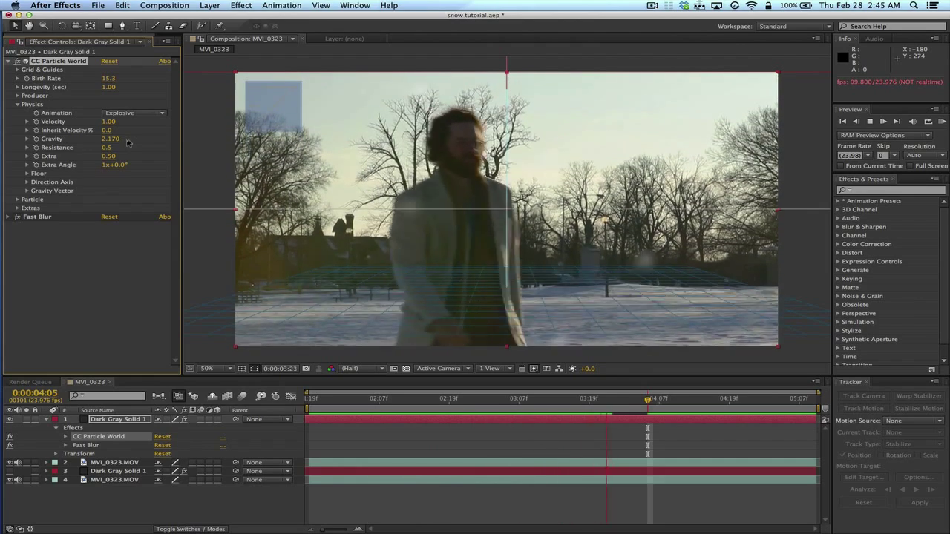
key("space")
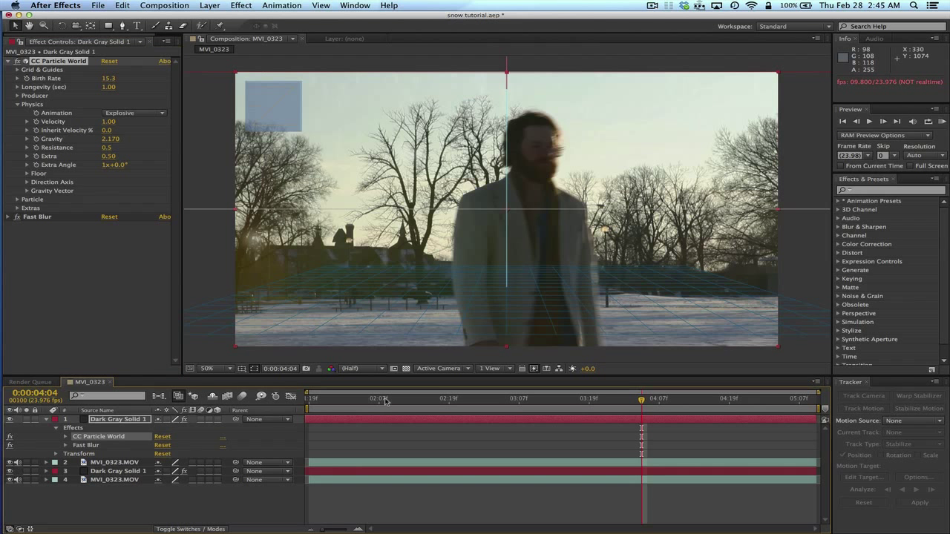
left_click(220, 507)
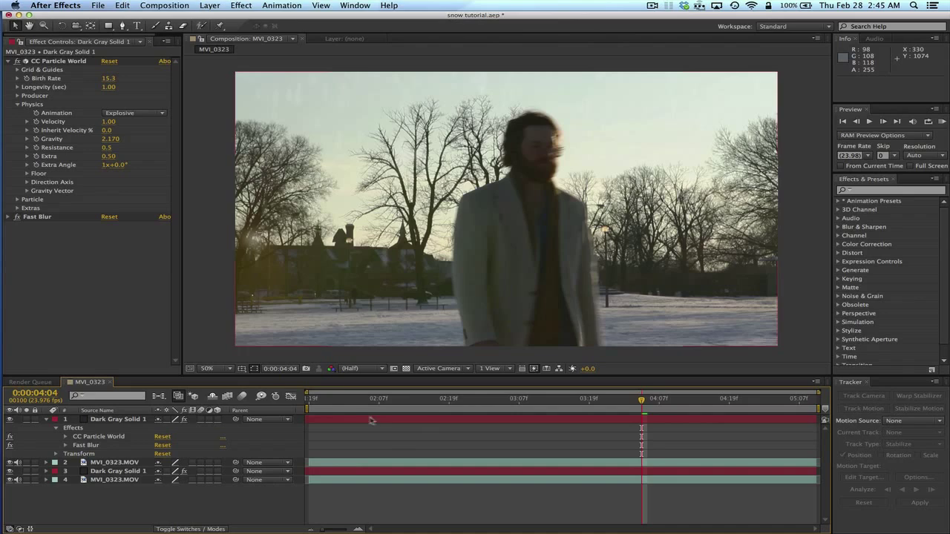
left_click(321, 401)
key("space")
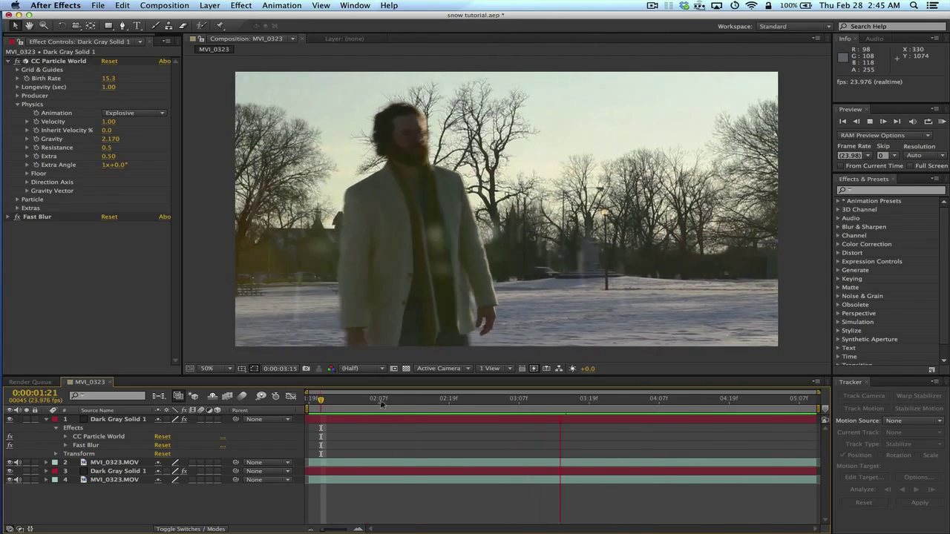
Lower the snow's Birth Rate to 9.0 and preview the sparser flakes
key("space")
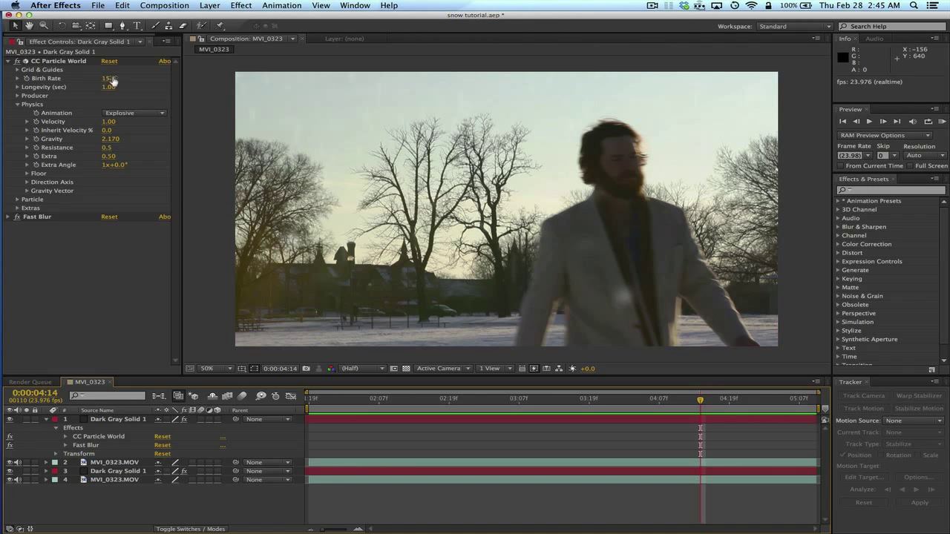
left_click_drag(111, 79, 105, 79)
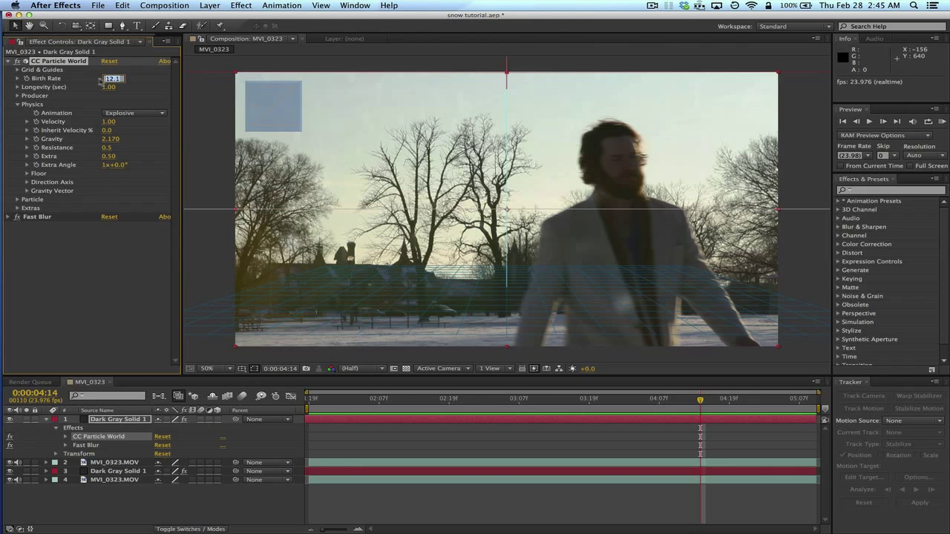
left_click(147, 91)
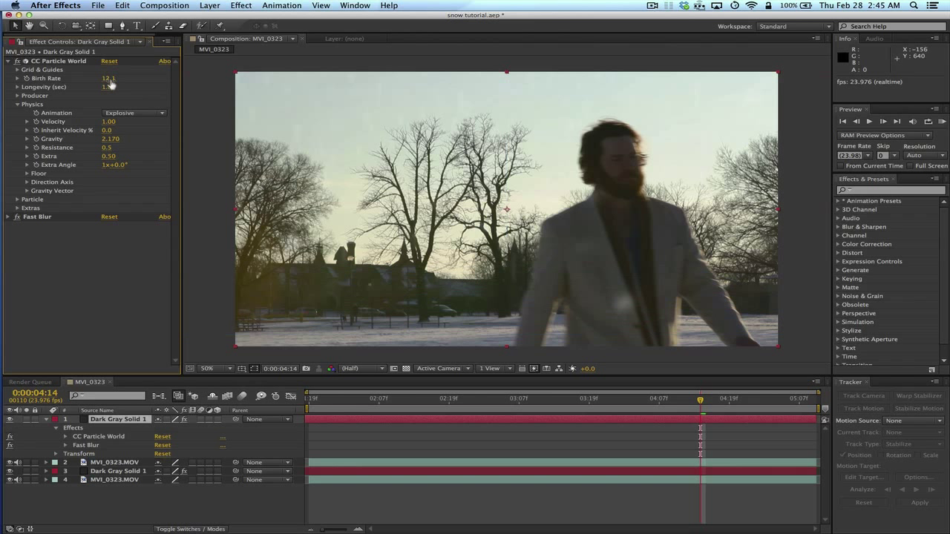
left_click_drag(109, 78, 91, 78)
key("space")
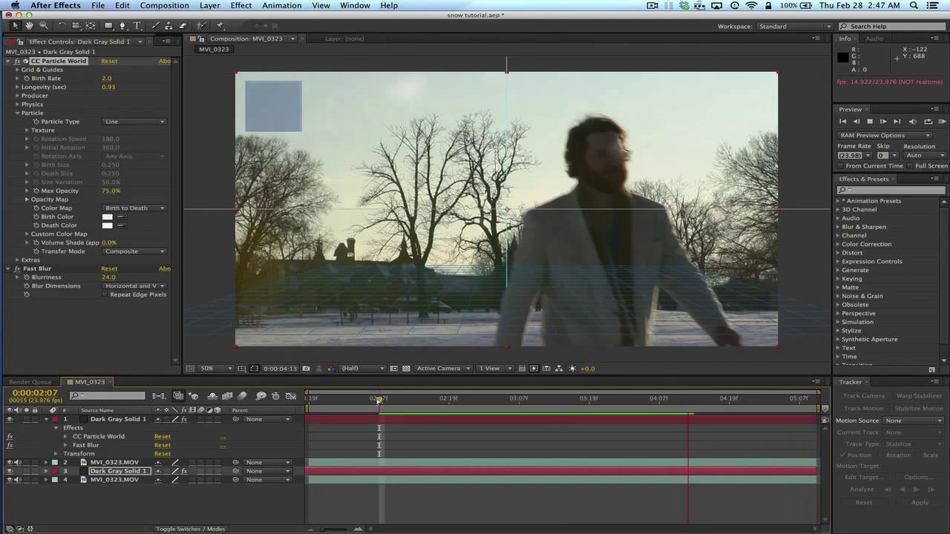
key("space")
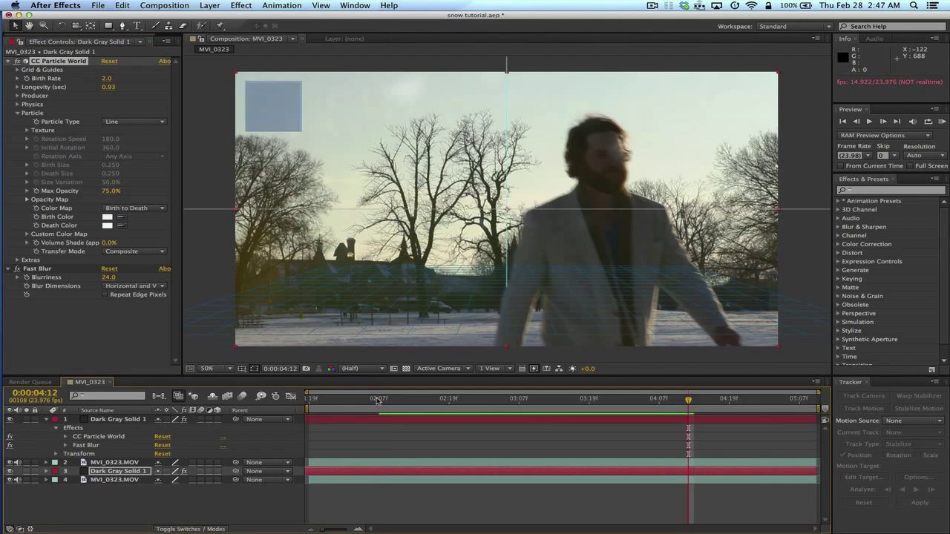
Lower the foreground snow layer's Birth Rate further to 3.0
left_click(124, 420)
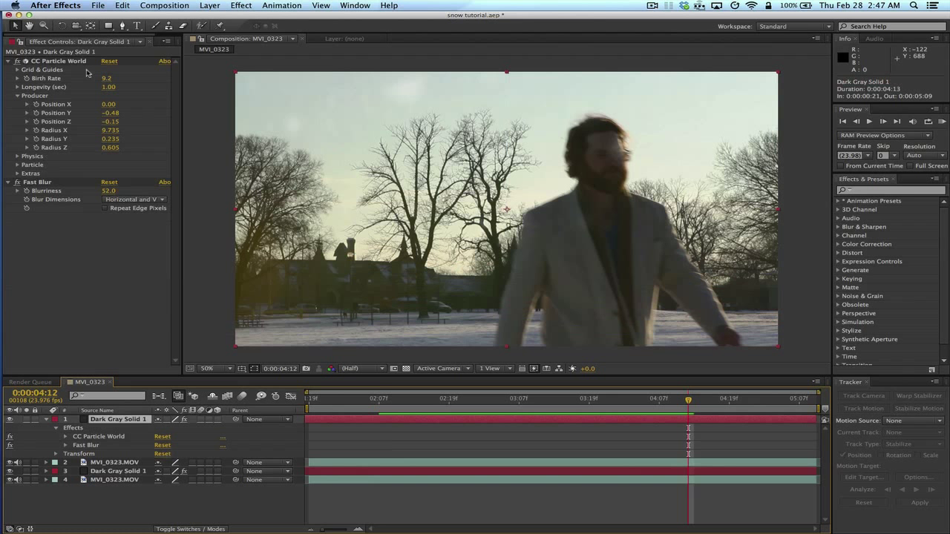
left_click_drag(106, 80, 77, 81)
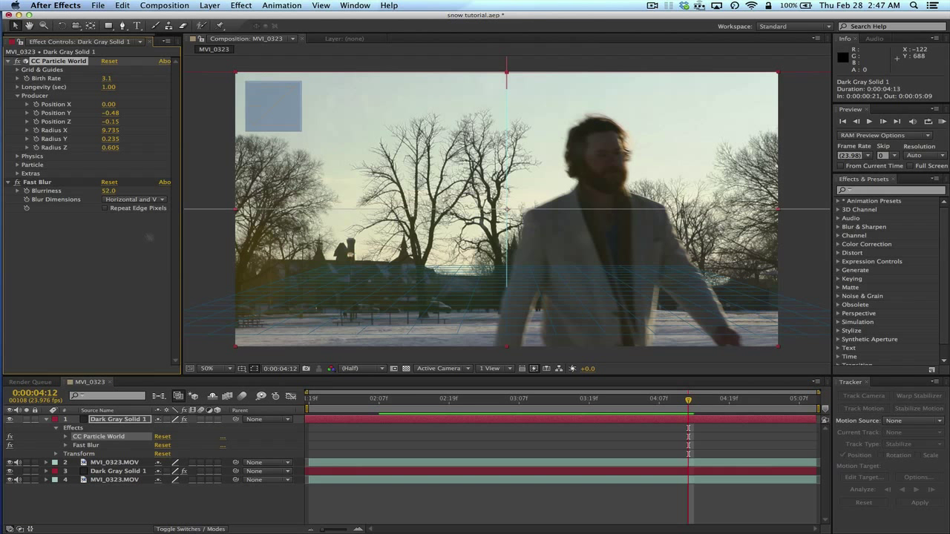
left_click_drag(150, 237, 192, 326)
left_click(233, 499)
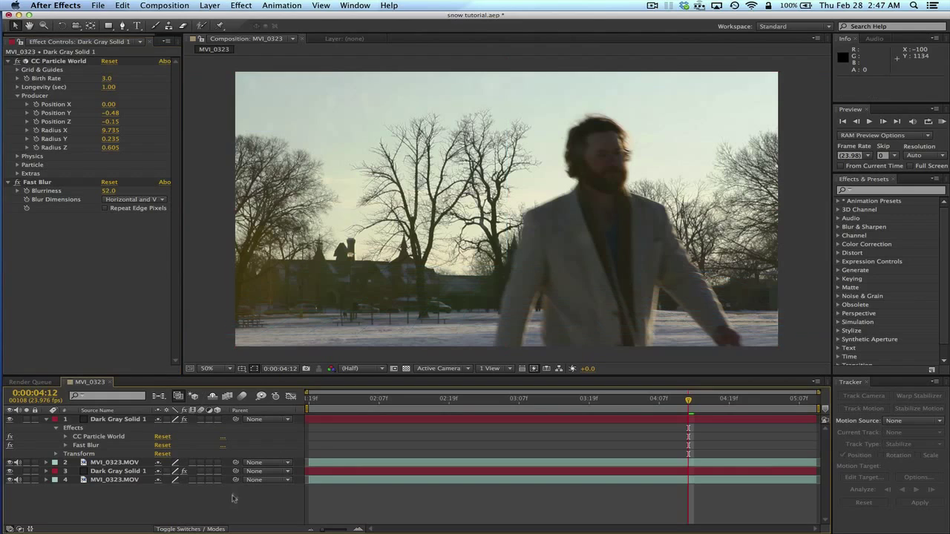
left_click(319, 398)
key("space")
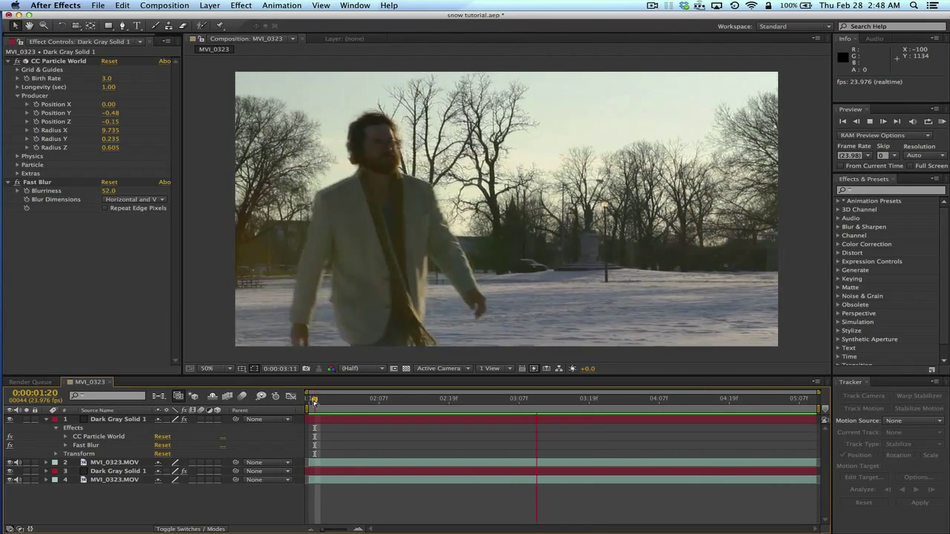
Stop playback and inspect the actor footage and background snow layers, checking the mask
key("space")
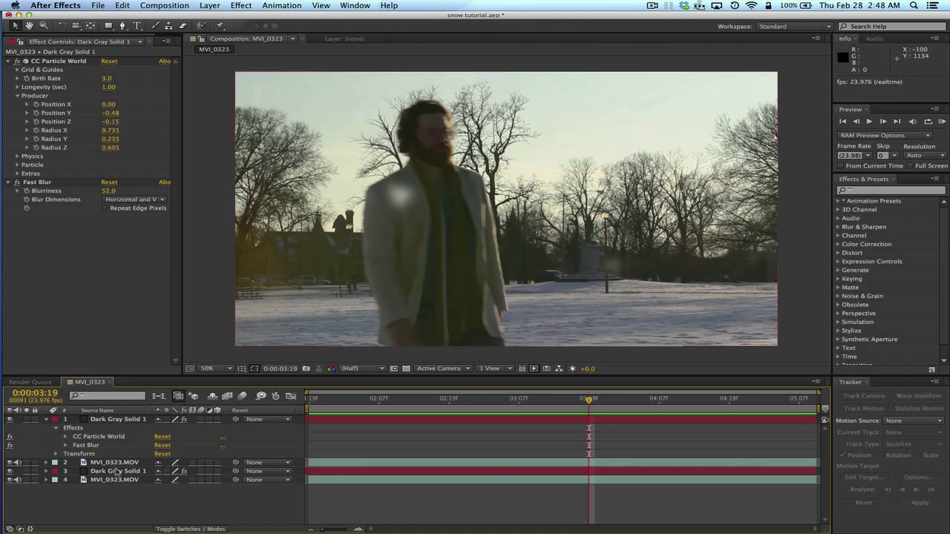
left_click(124, 463)
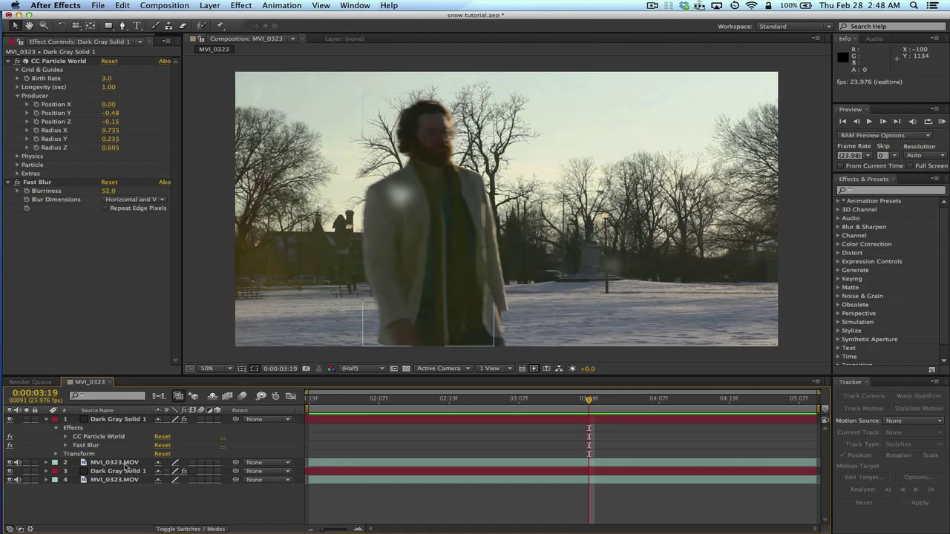
left_click(173, 422)
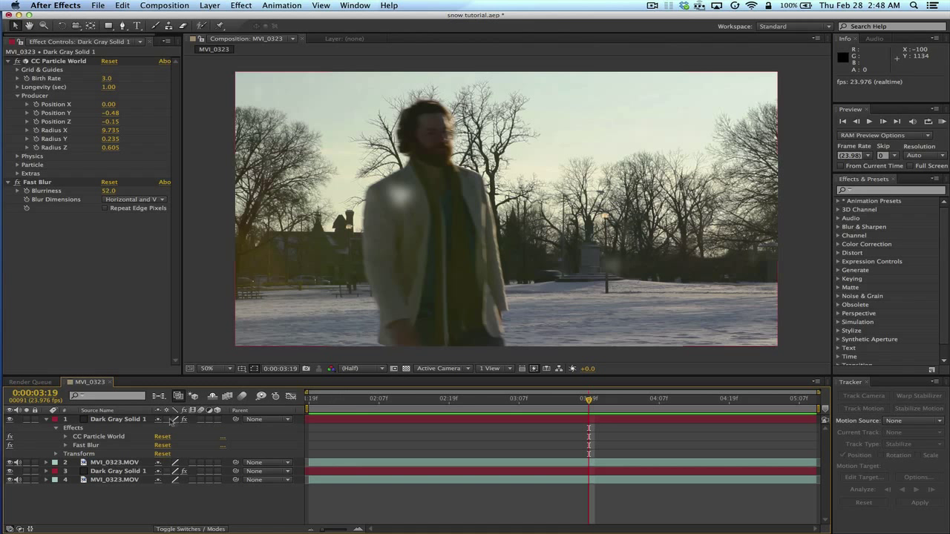
left_click(134, 463)
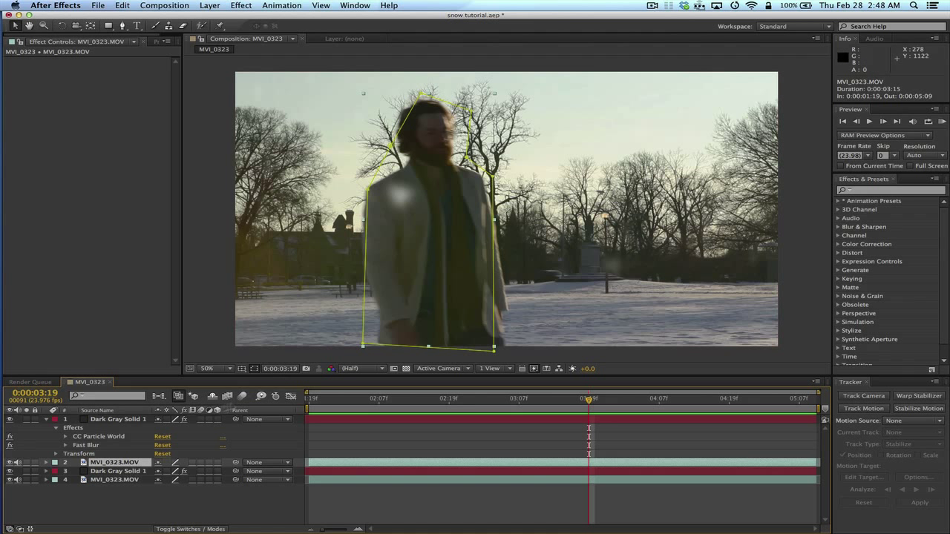
Collapse the Dark Gray Solid 1 foreground snow layer and preview the finished composite
left_click(48, 420)
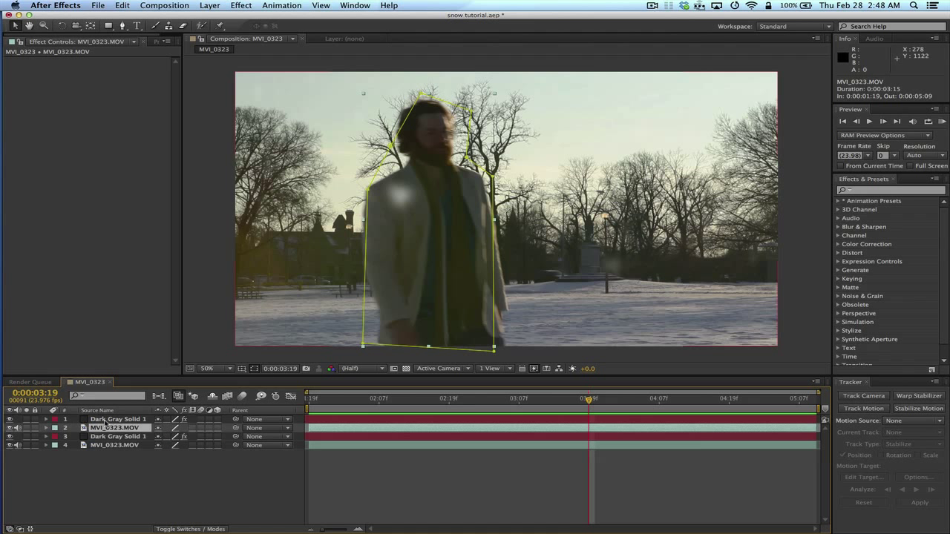
left_click(200, 496)
key("space")
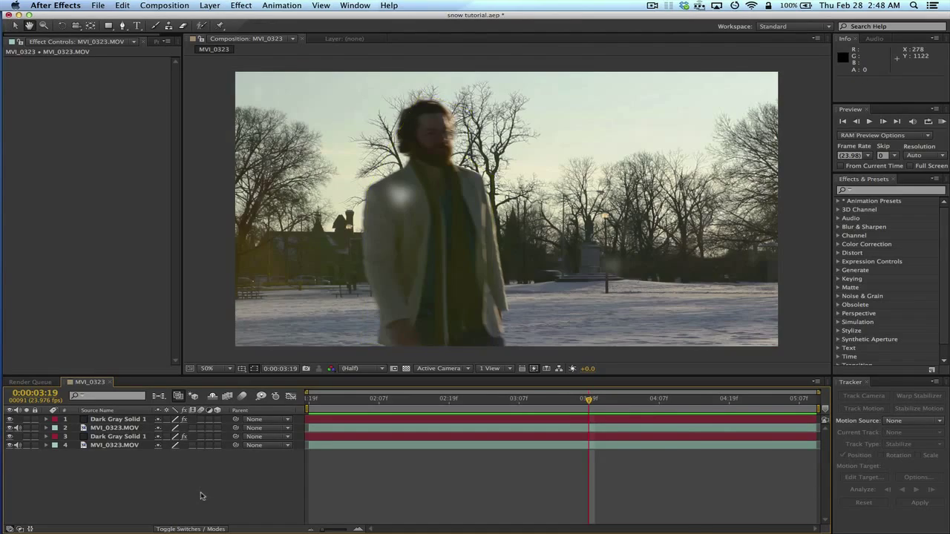